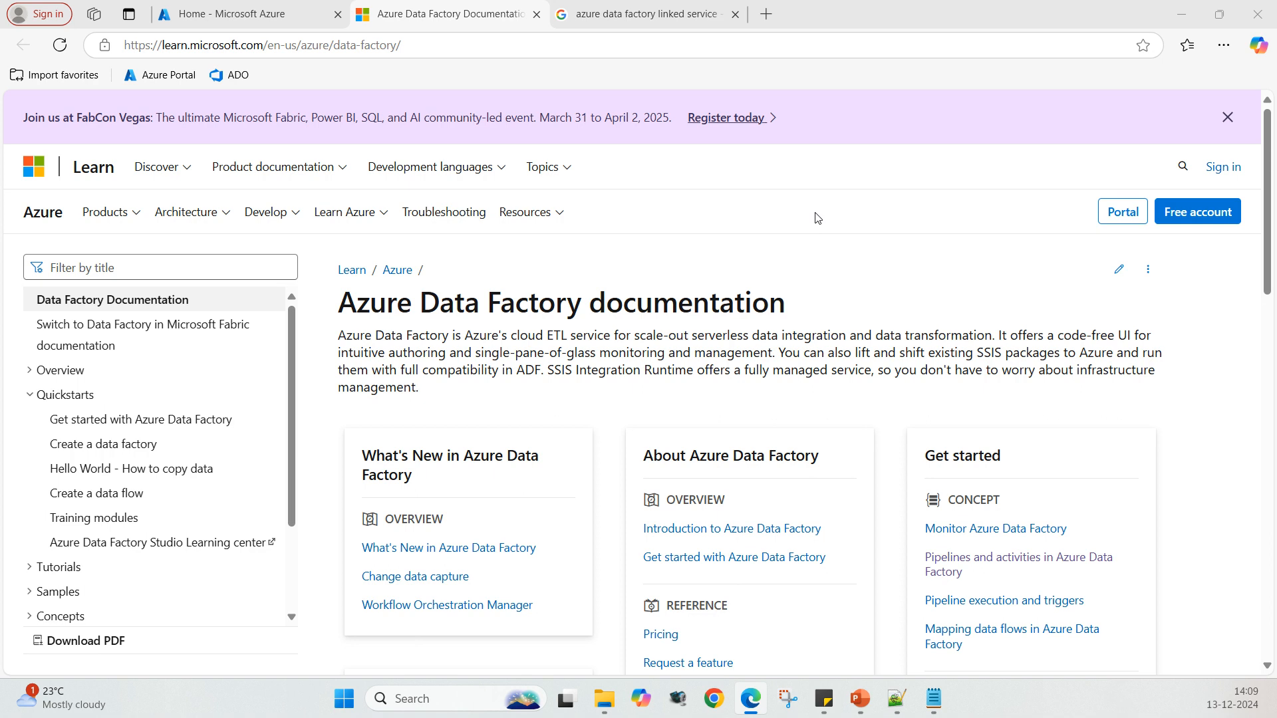
# Step: Return to the Azure portal and open the BasicRG resource group
pyautogui.click(662, 14)
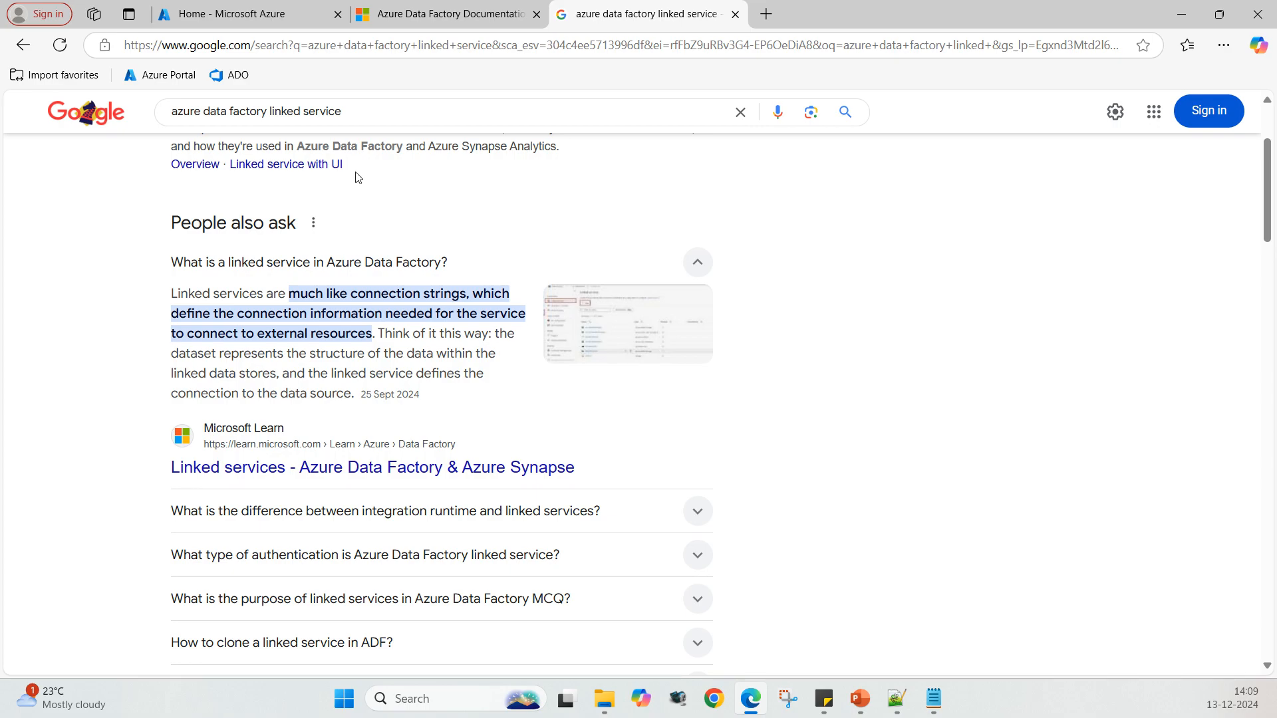
pyautogui.click(285, 22)
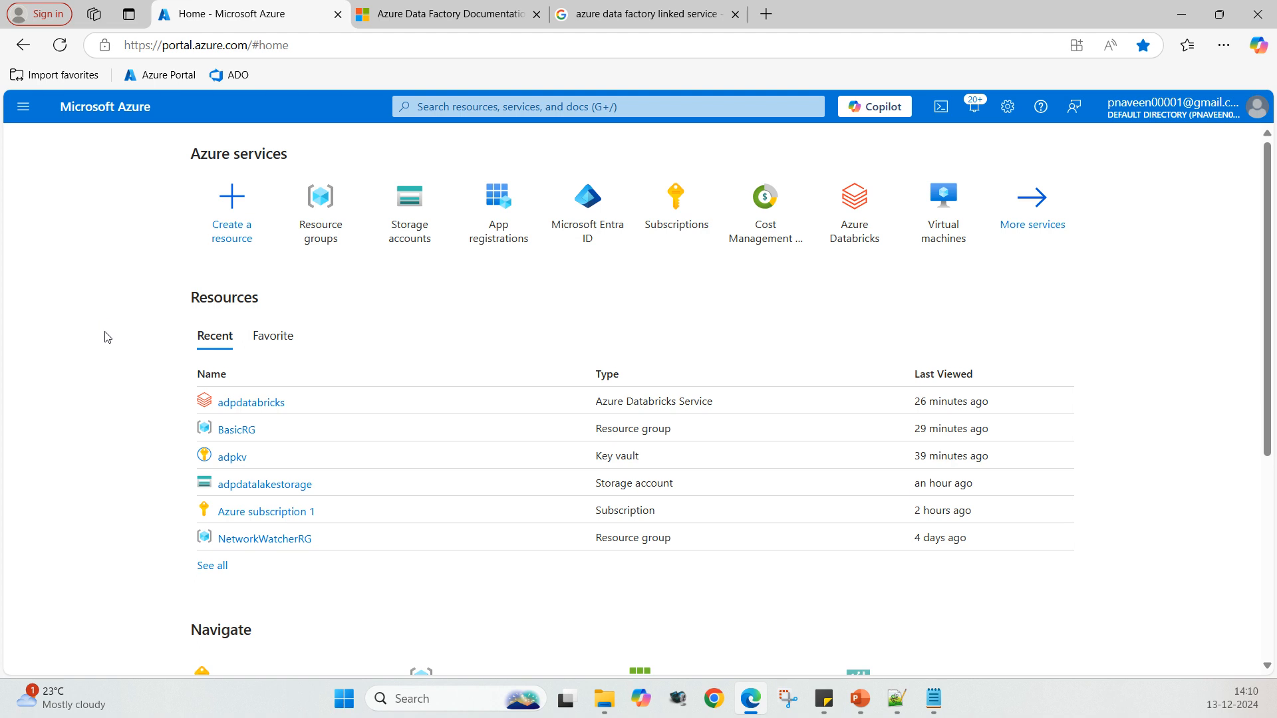
pyautogui.click(237, 431)
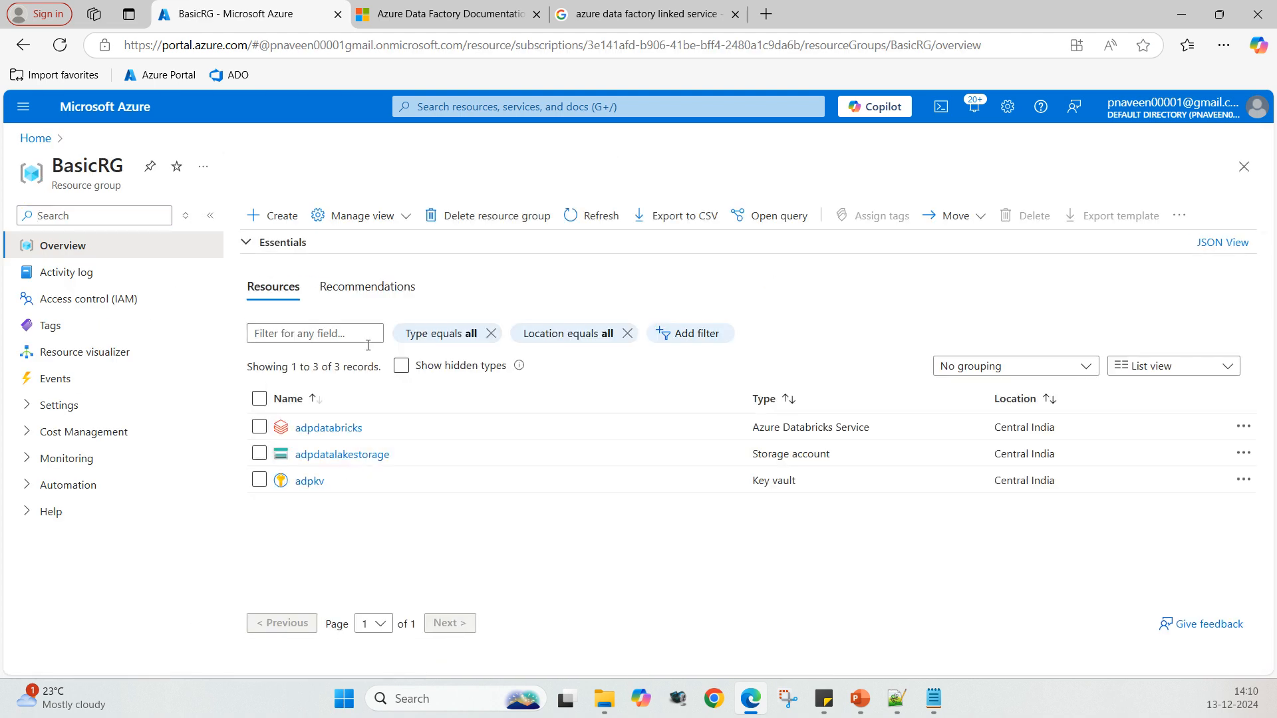
# Step: Start creating a resource in BasicRG, search the Marketplace for data factory, and begin creating a Data Factory
pyautogui.click(279, 217)
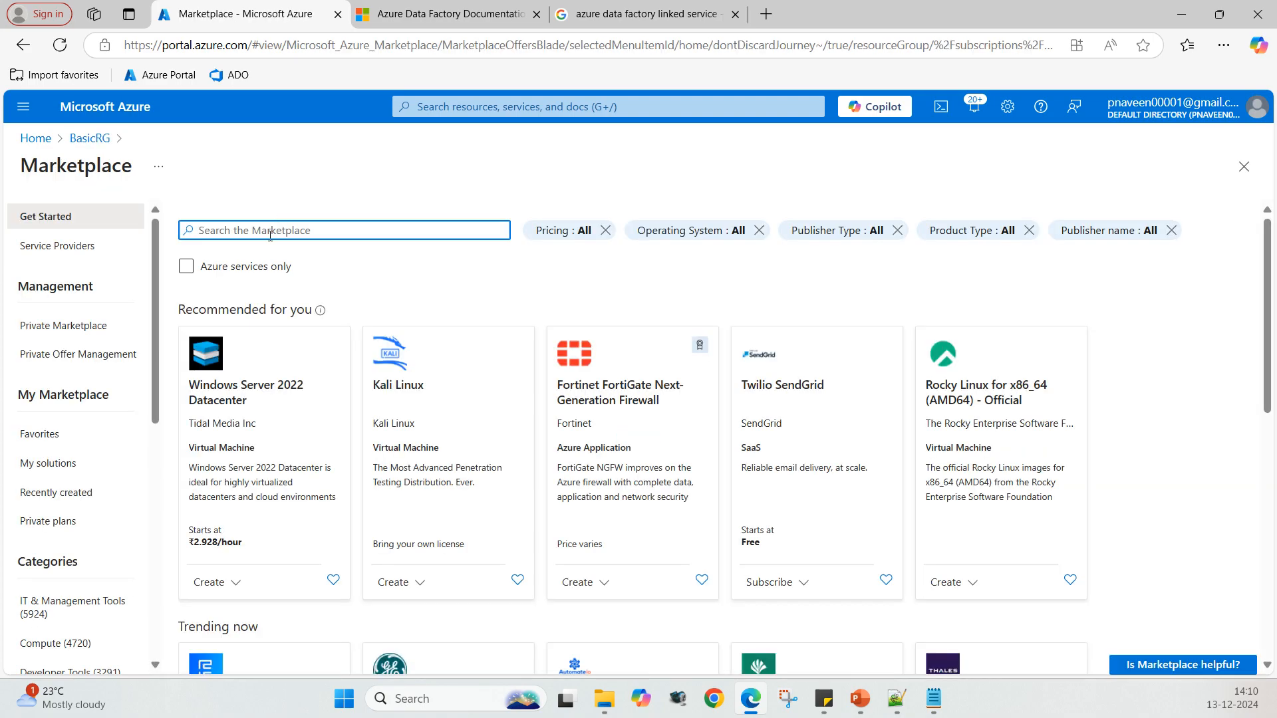
pyautogui.write('dataf')
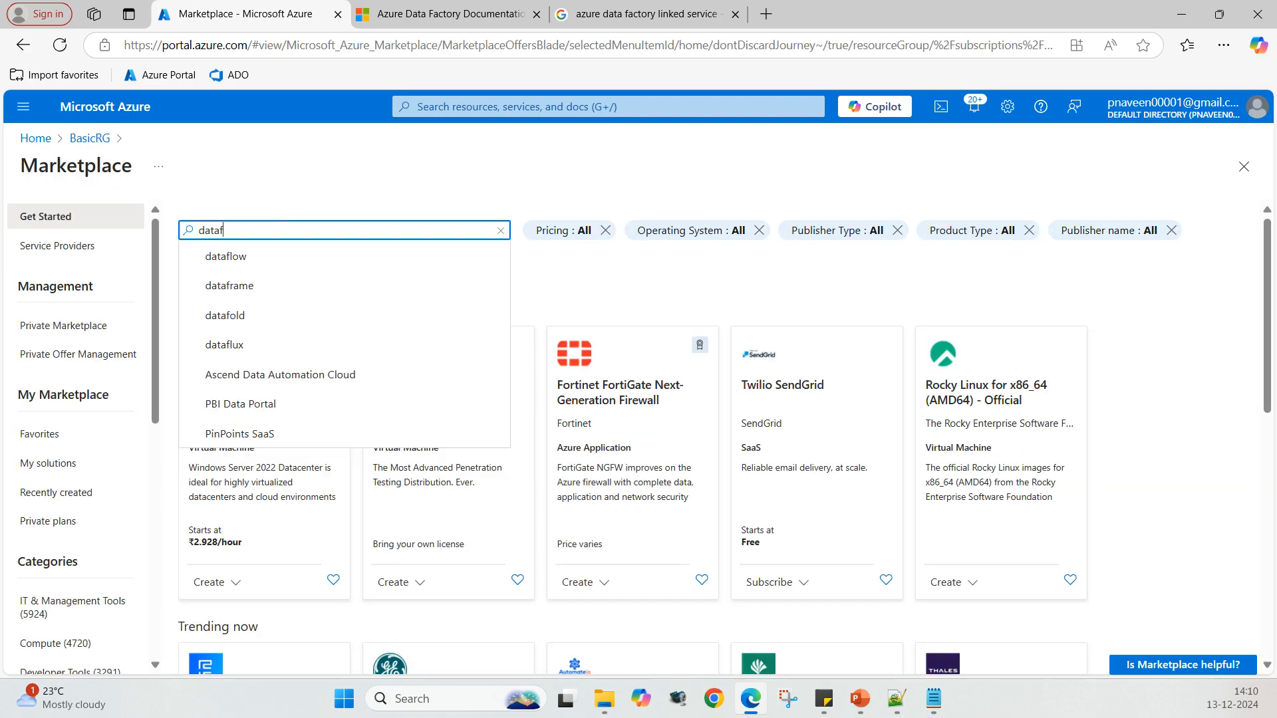
pyautogui.write('actory')
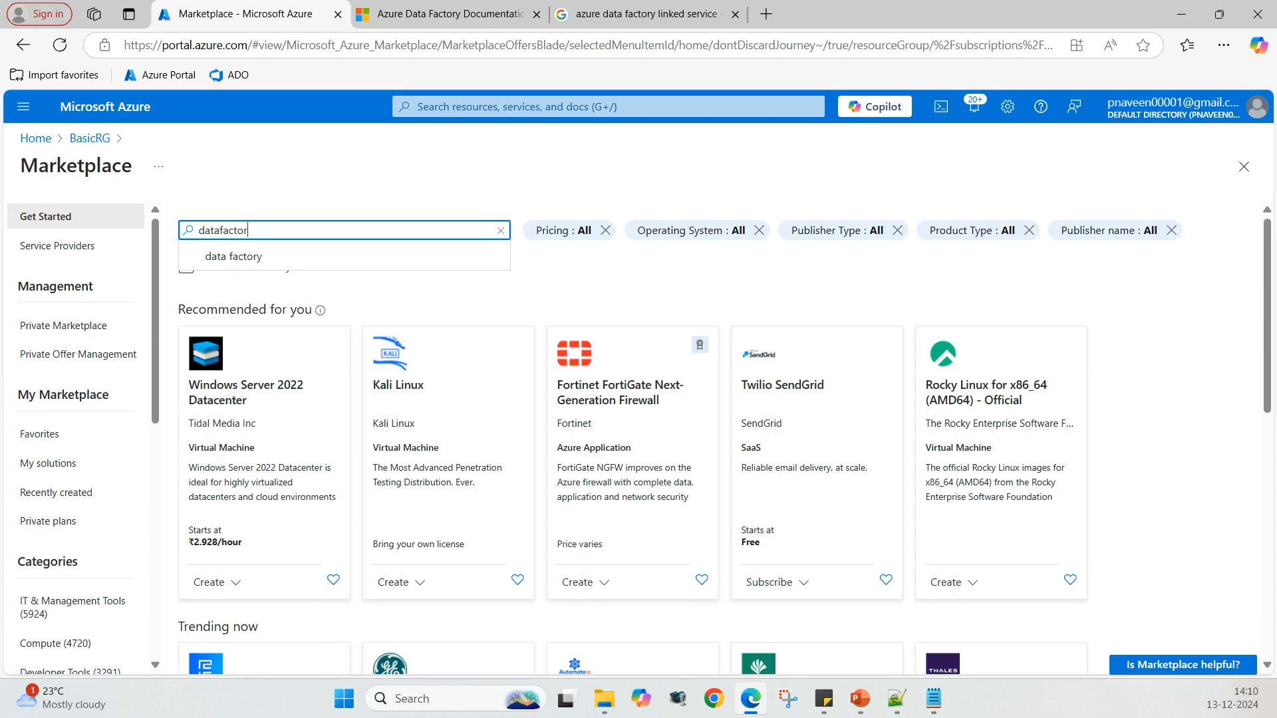
pyautogui.click(252, 258)
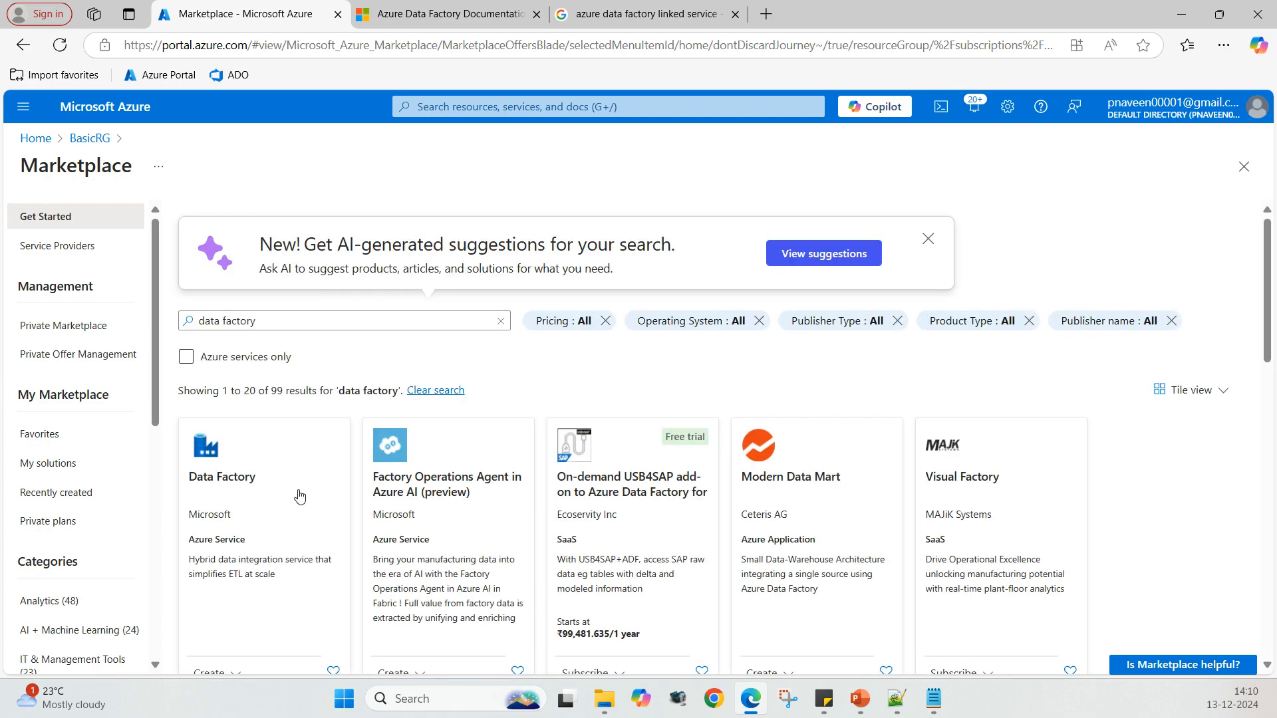
pyautogui.click(300, 496)
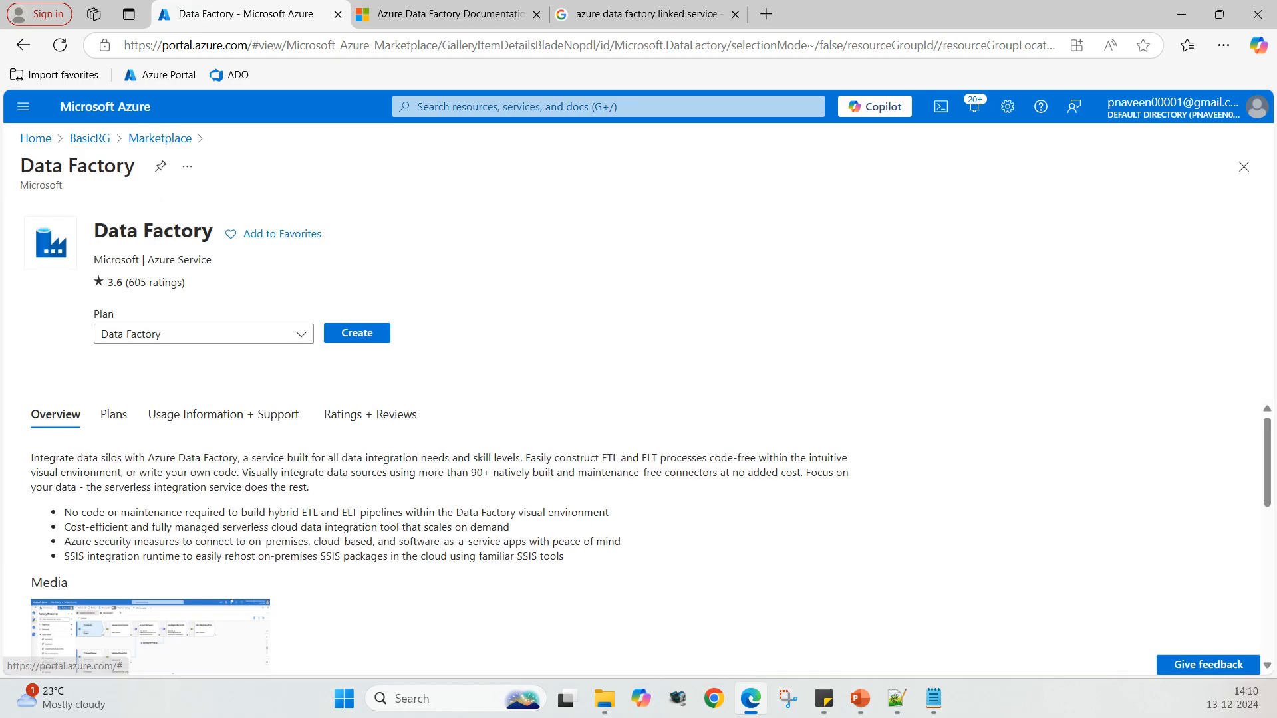
pyautogui.click(357, 334)
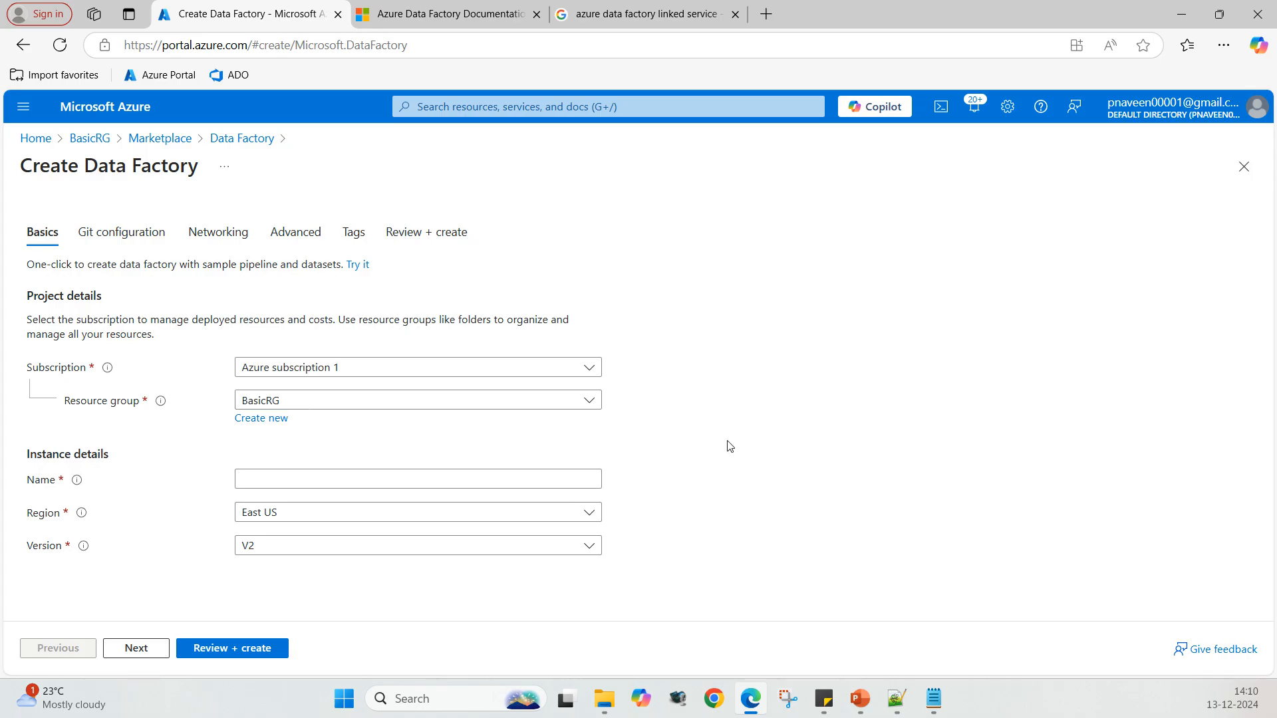
# Step: Enter adpdatafactory as the new data factory's name
pyautogui.click(265, 479)
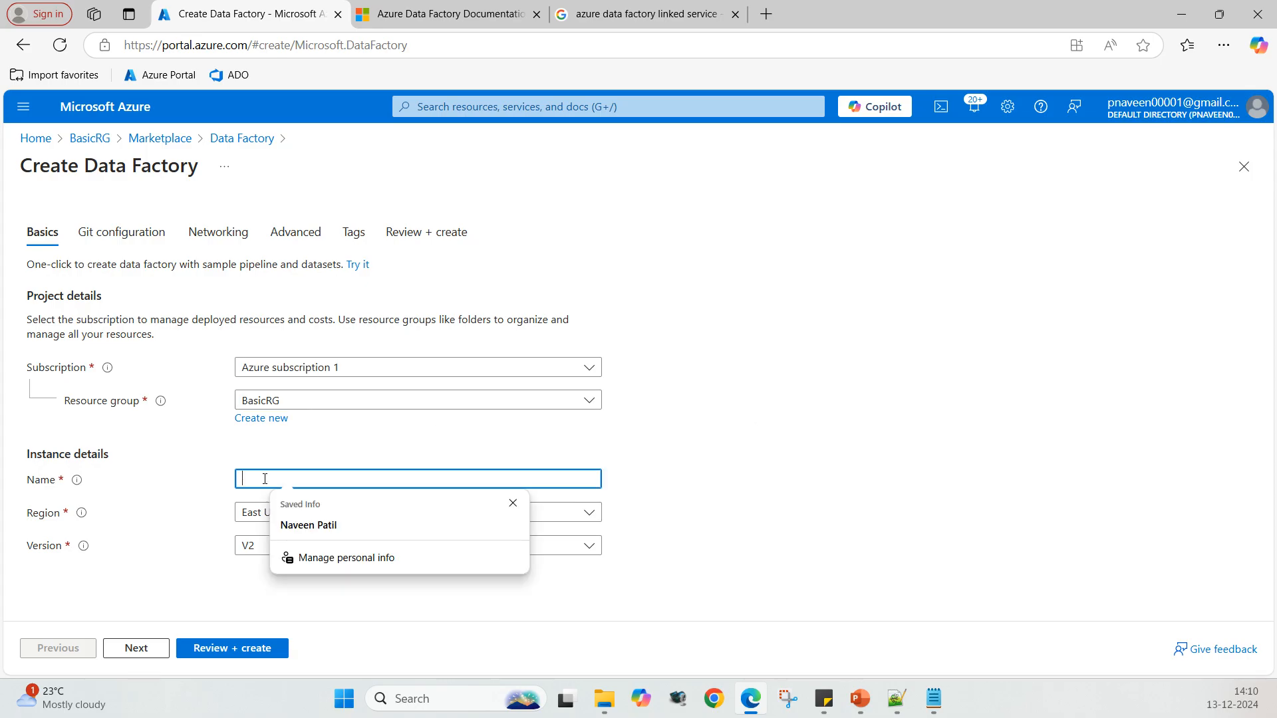
pyautogui.write('adp')
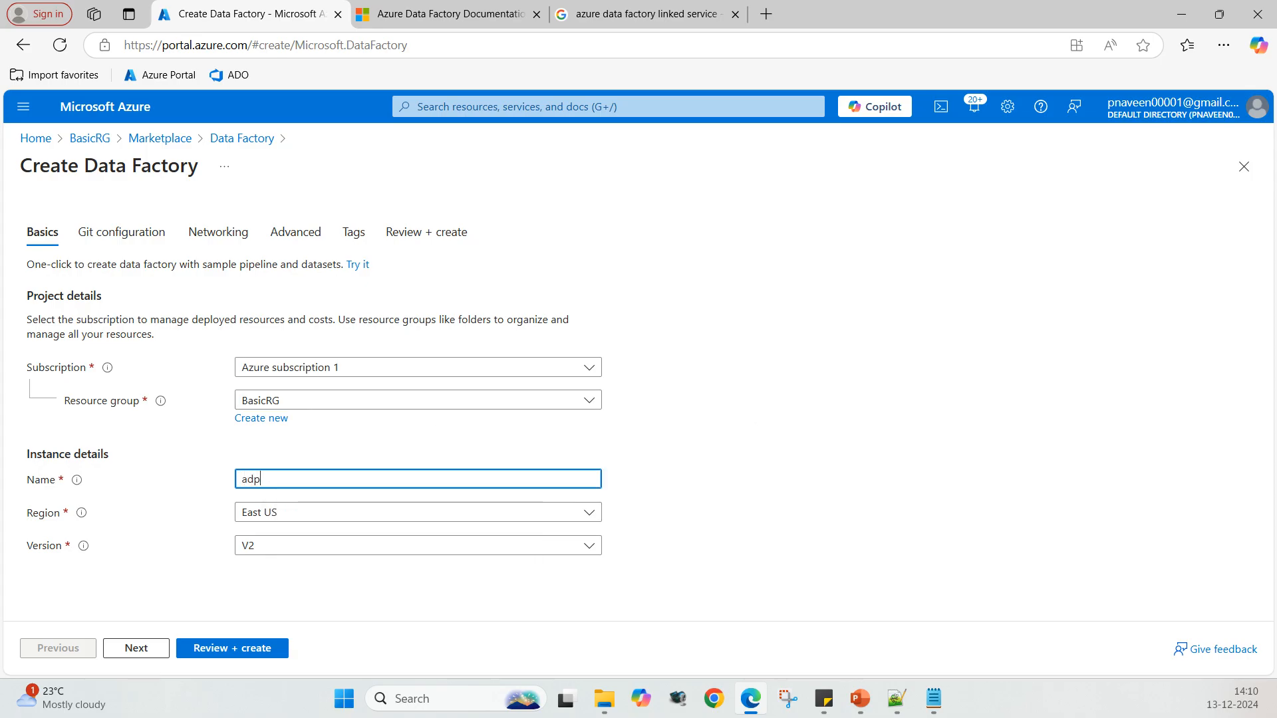
pyautogui.write('datafactory')
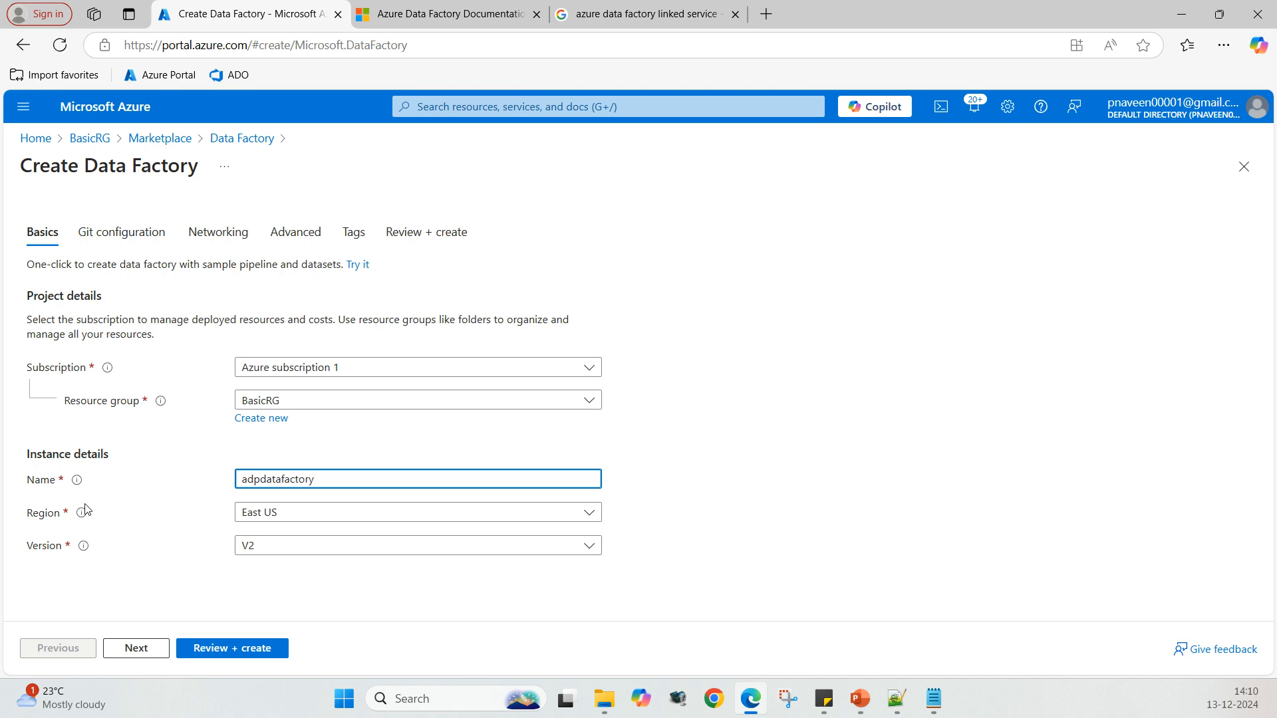
pyautogui.click(691, 427)
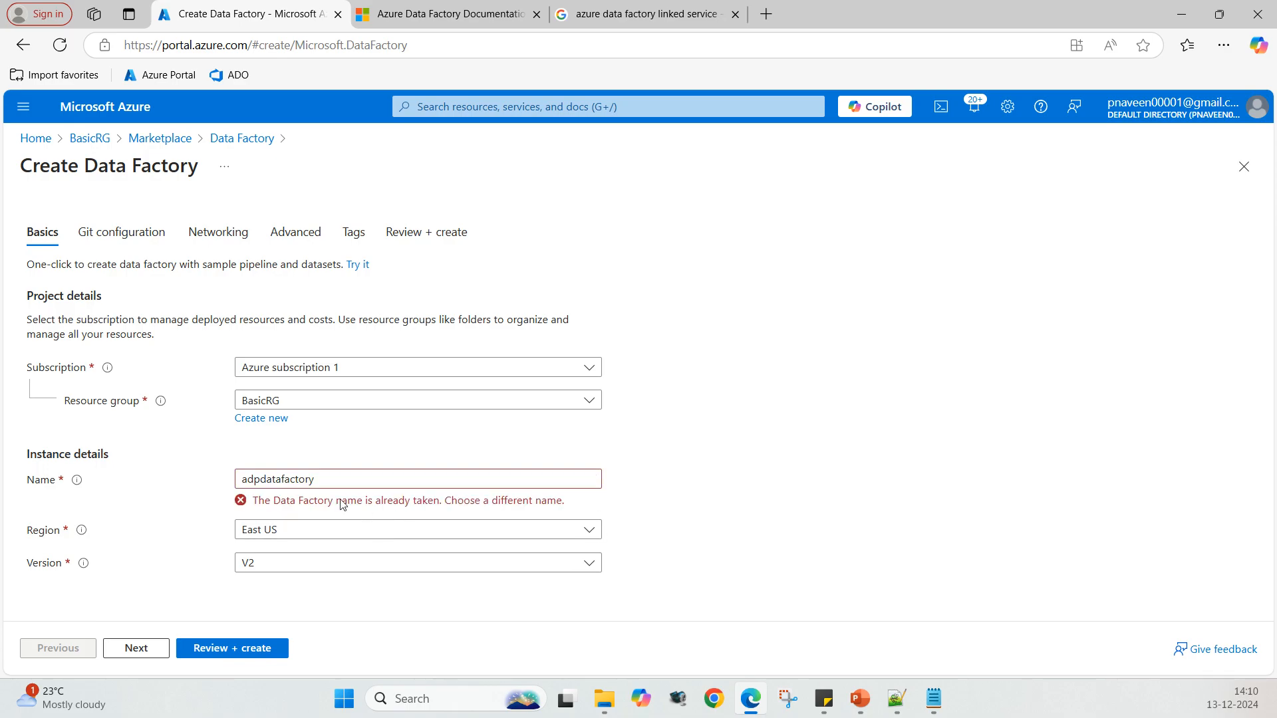
# Step: Change the data factory name to adpdatafactory09
pyautogui.click(259, 480)
pyautogui.write('azure')
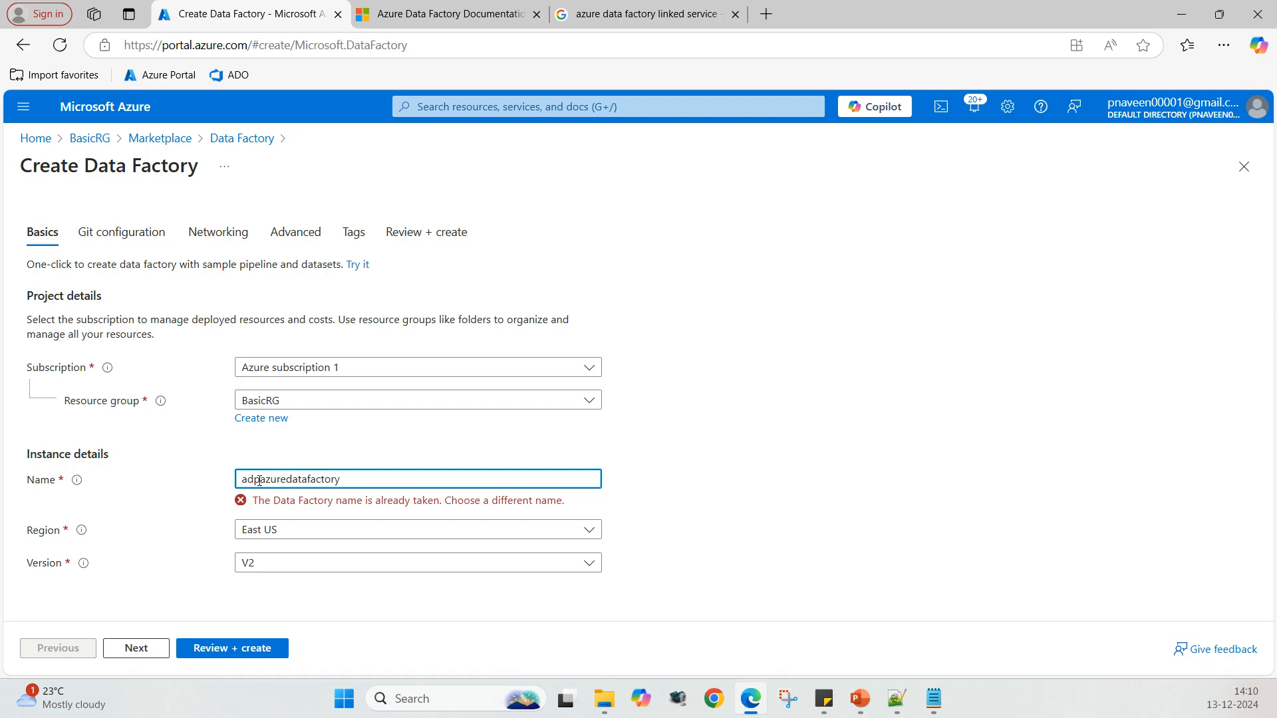
pyautogui.press('BackSpace')
pyautogui.press('BackSpace')
pyautogui.press('BackSpace')
pyautogui.press('BackSpace')
pyautogui.press('BackSpace')
pyautogui.write('09')
pyautogui.write('9')
pyautogui.press('BackSpace')
pyautogui.press('BackSpace')
pyautogui.press('BackSpace')
pyautogui.press('BackSpace')
pyautogui.press('BackSpace')
pyautogui.press('BackSpace')
pyautogui.press('BackSpace')
pyautogui.press('BackSpace')
pyautogui.press('BackSpace')
pyautogui.press('BackSpace')
pyautogui.press('BackSpace')
pyautogui.press('BackSpace')
pyautogui.press('BackSpace')
pyautogui.press('BackSpace')
pyautogui.press('BackSpace')
pyautogui.press('BackSpace')
pyautogui.press('BackSpace')
pyautogui.press('BackSpace')
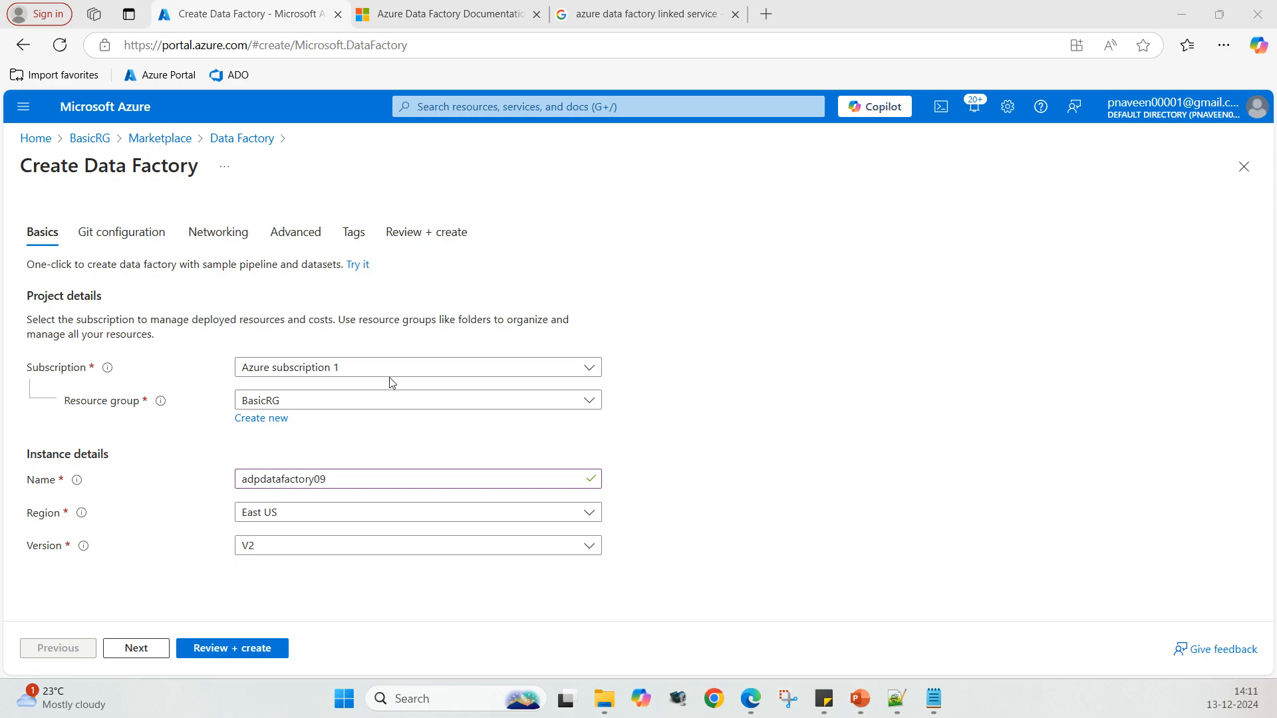
# Step: Set the data factory's region to Central India
pyautogui.click(587, 515)
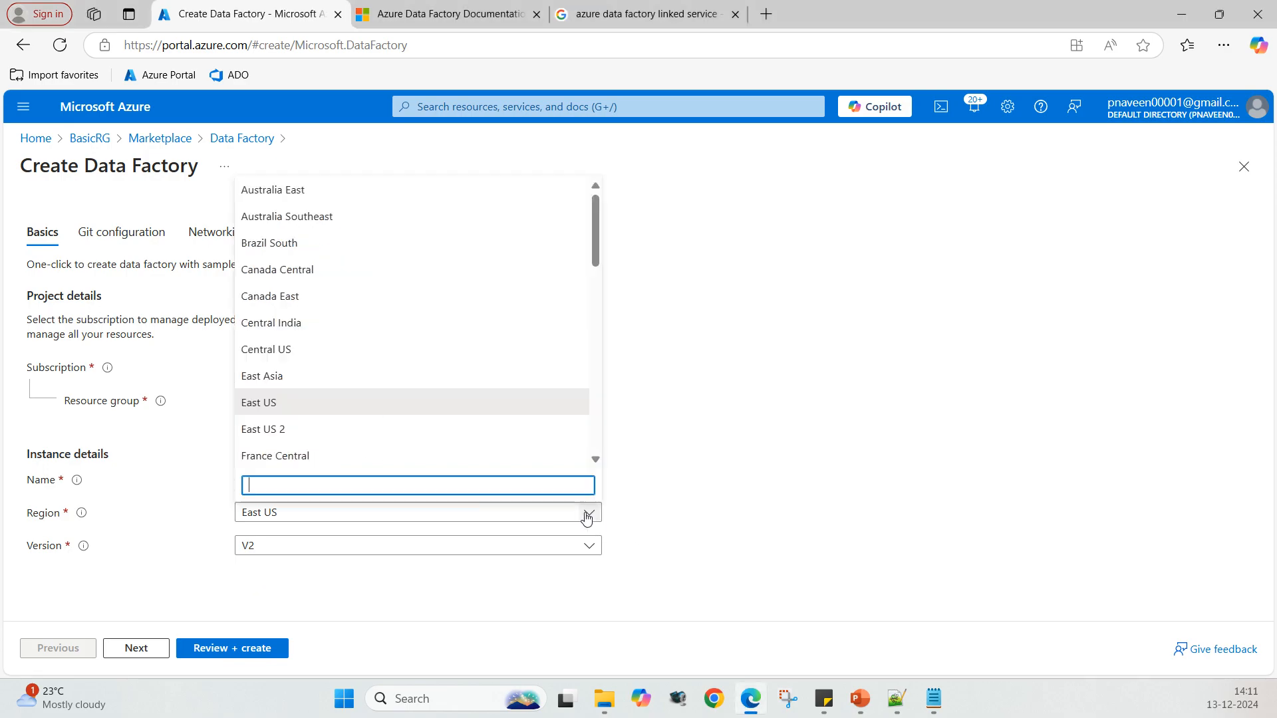
pyautogui.write('ind')
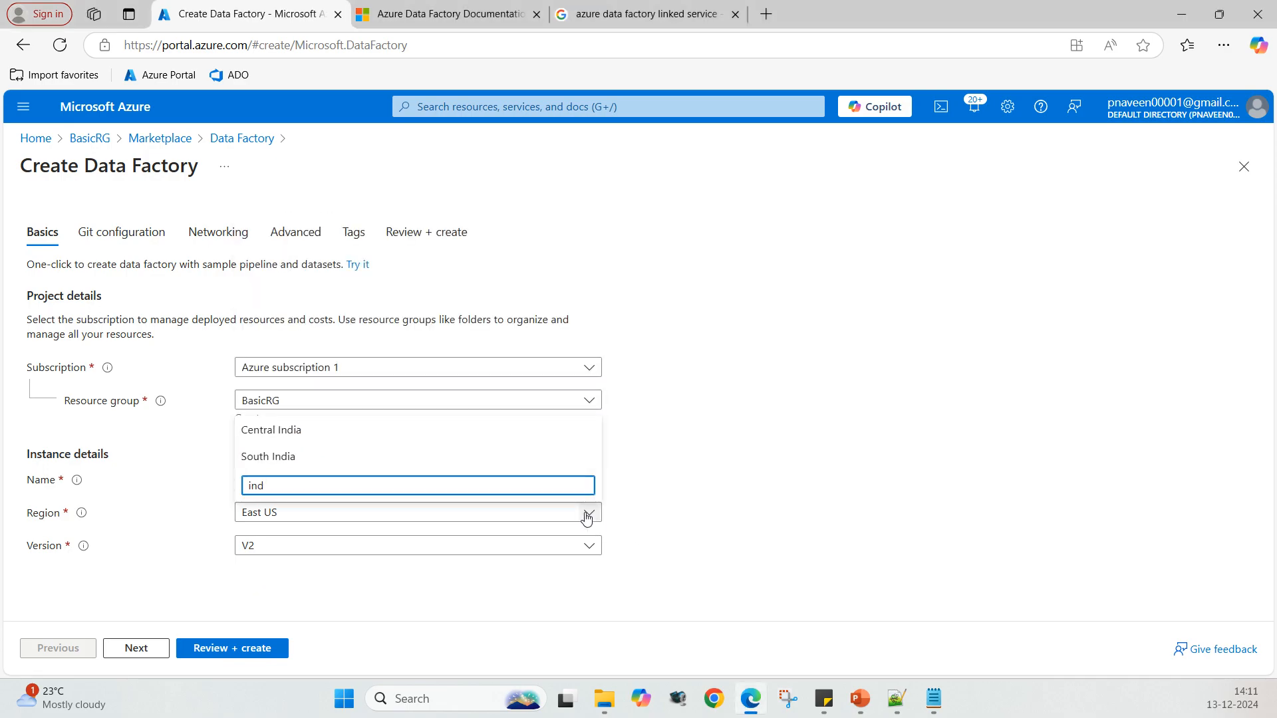
pyautogui.click(337, 428)
pyautogui.click(809, 427)
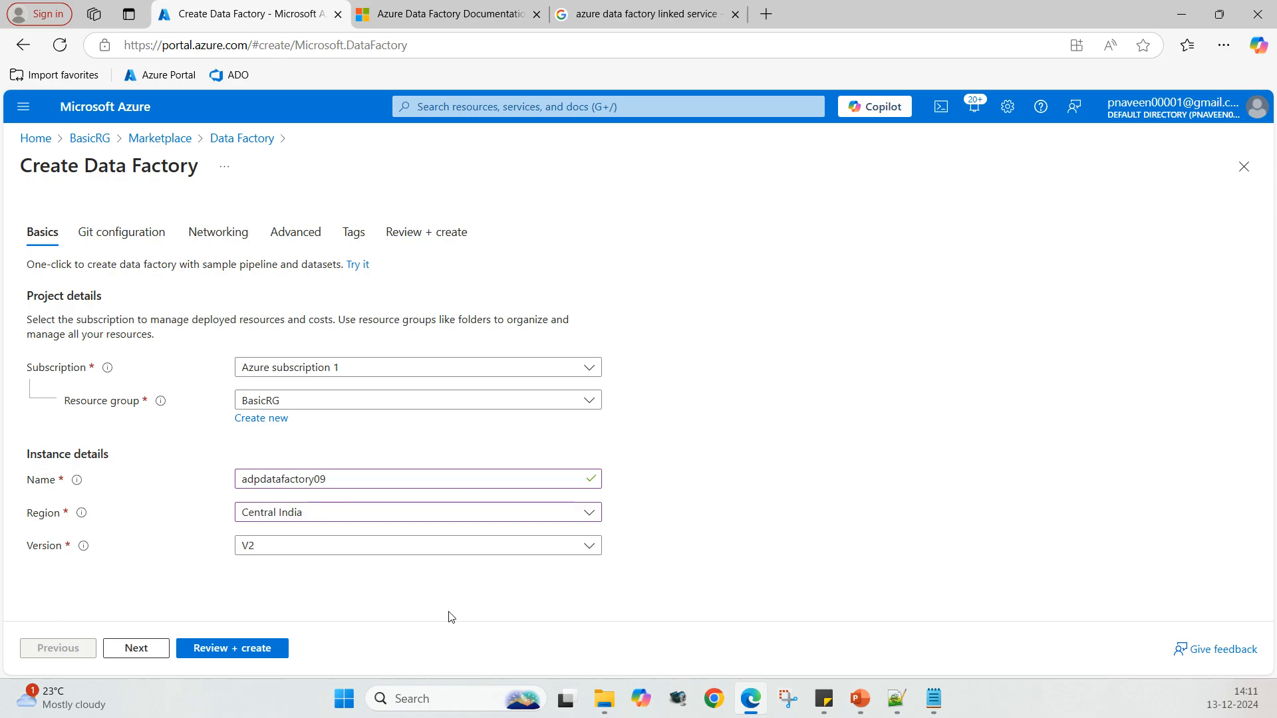
# Step: Keep version V2 and move on to the Git configuration settings
pyautogui.click(595, 544)
pyautogui.click(595, 544)
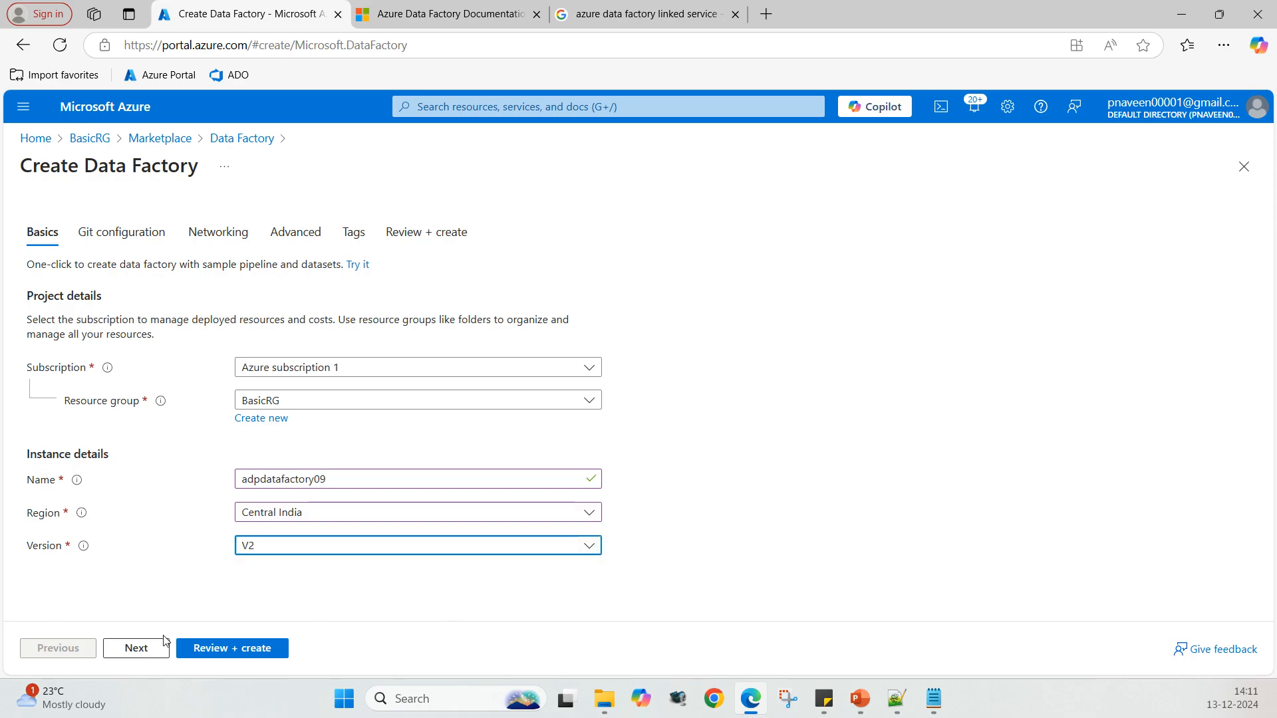
pyautogui.click(140, 649)
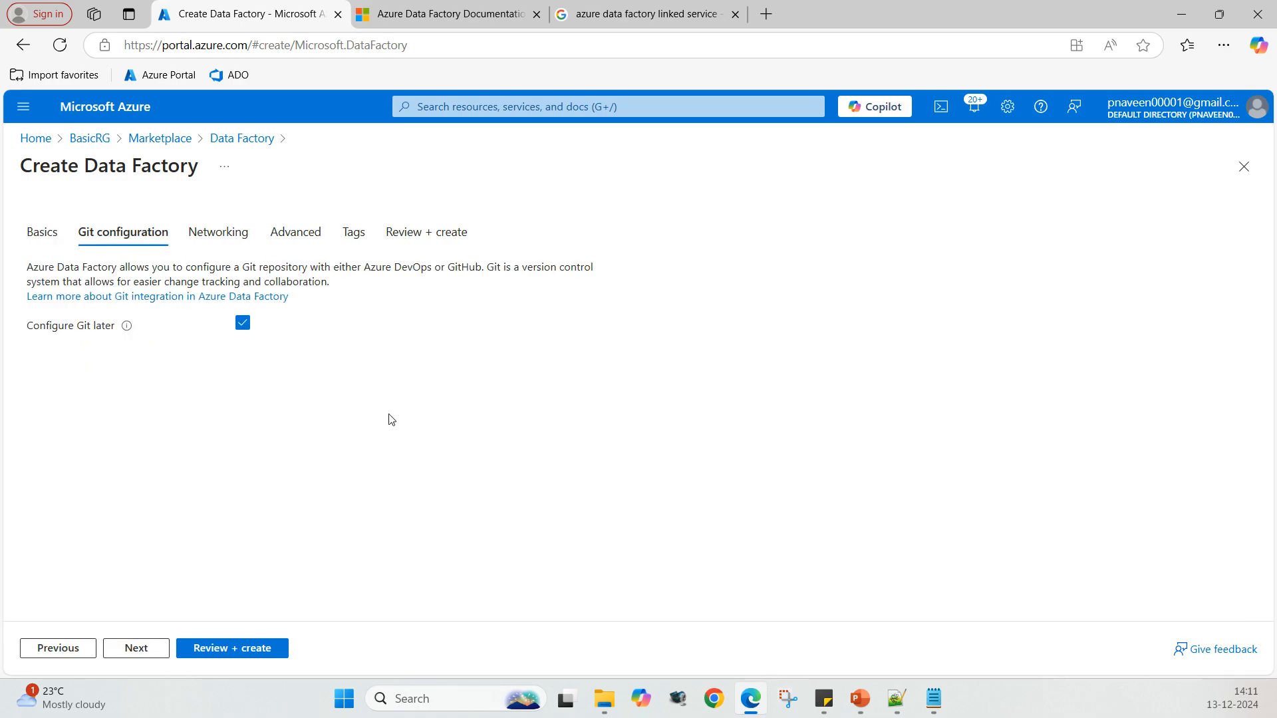
pyautogui.click(242, 323)
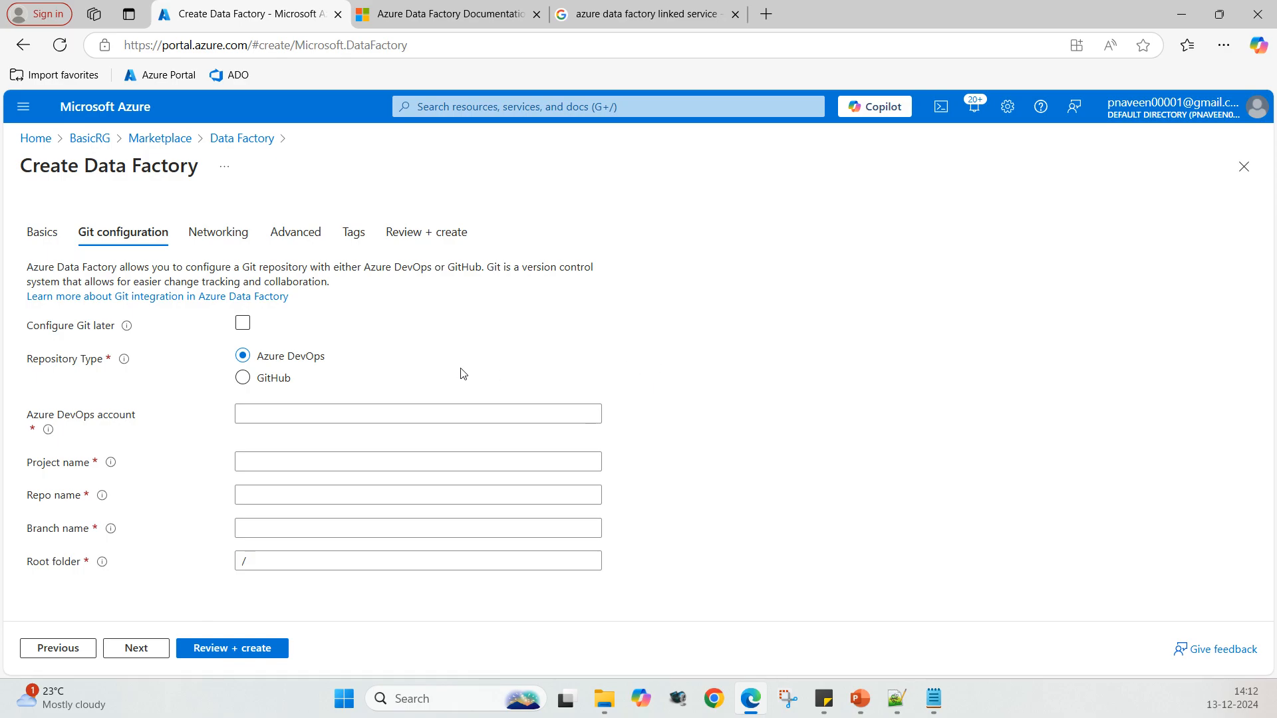
pyautogui.click(281, 419)
pyautogui.click(242, 379)
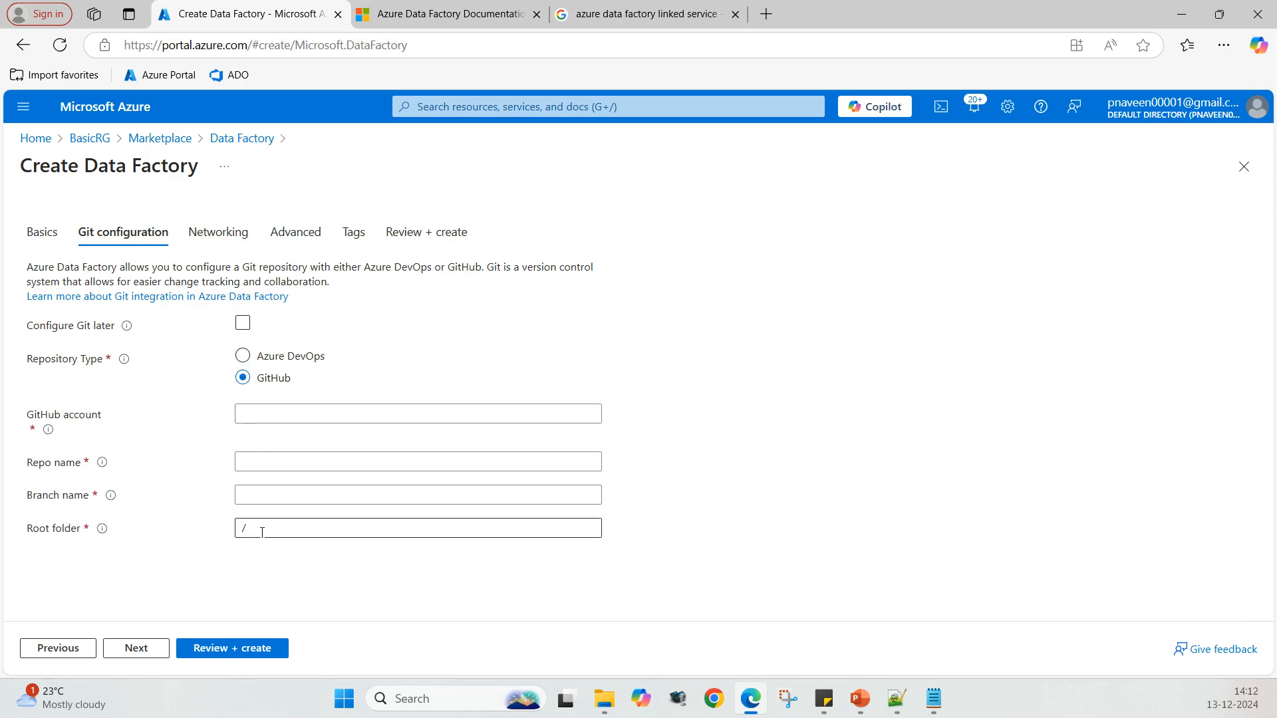
pyautogui.click(244, 325)
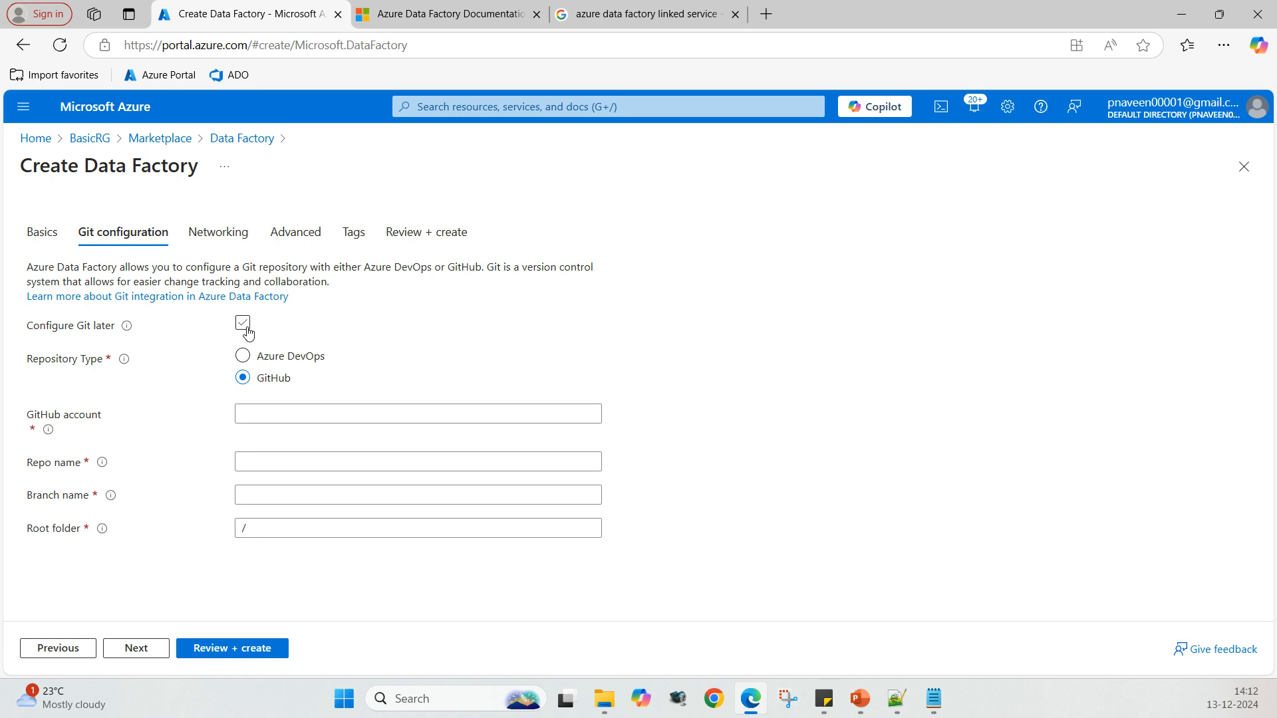
pyautogui.click(242, 324)
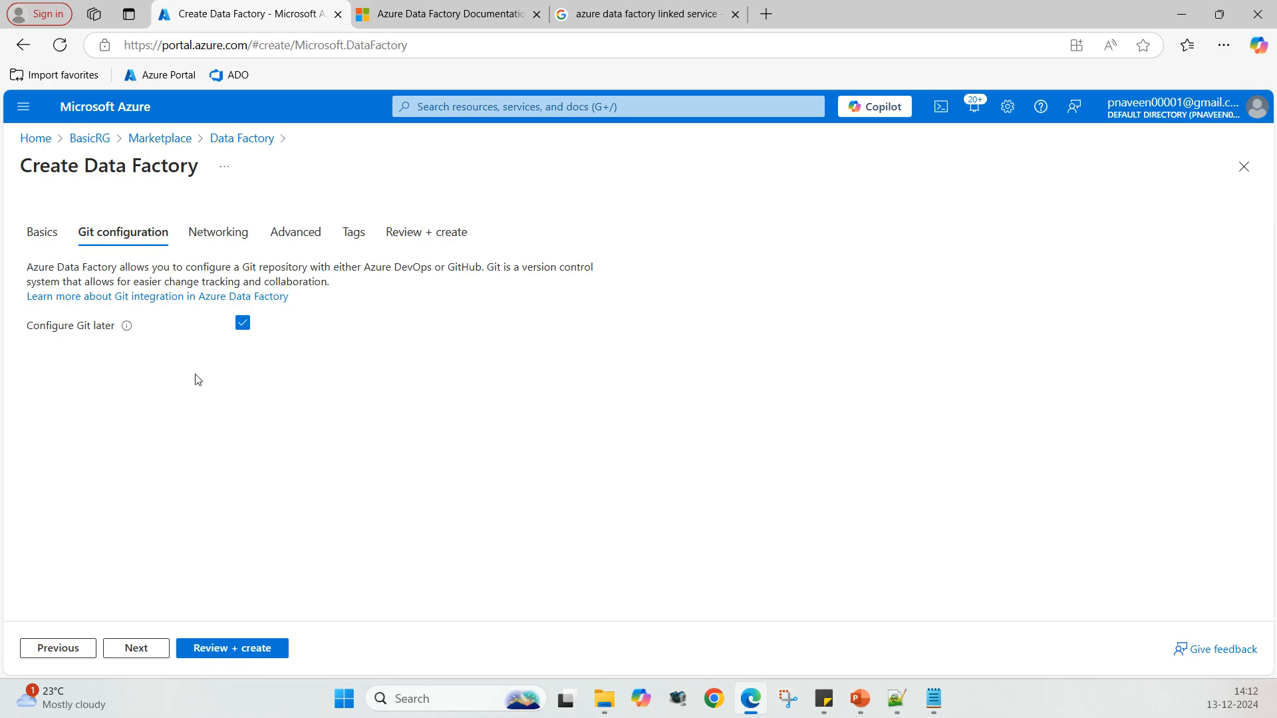
# Step: Advance through Networking, Advanced and Tags with default settings to the Review + create page
pyautogui.click(140, 650)
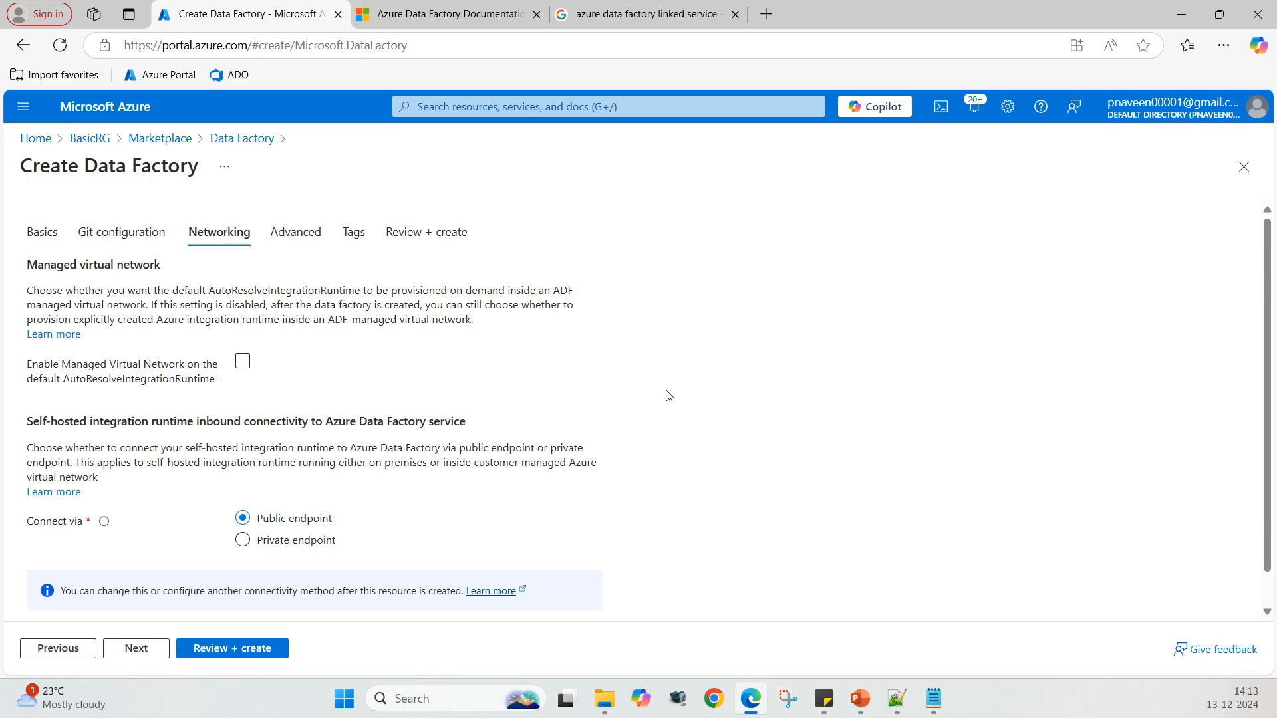
pyautogui.scroll(-1, 665, 392)
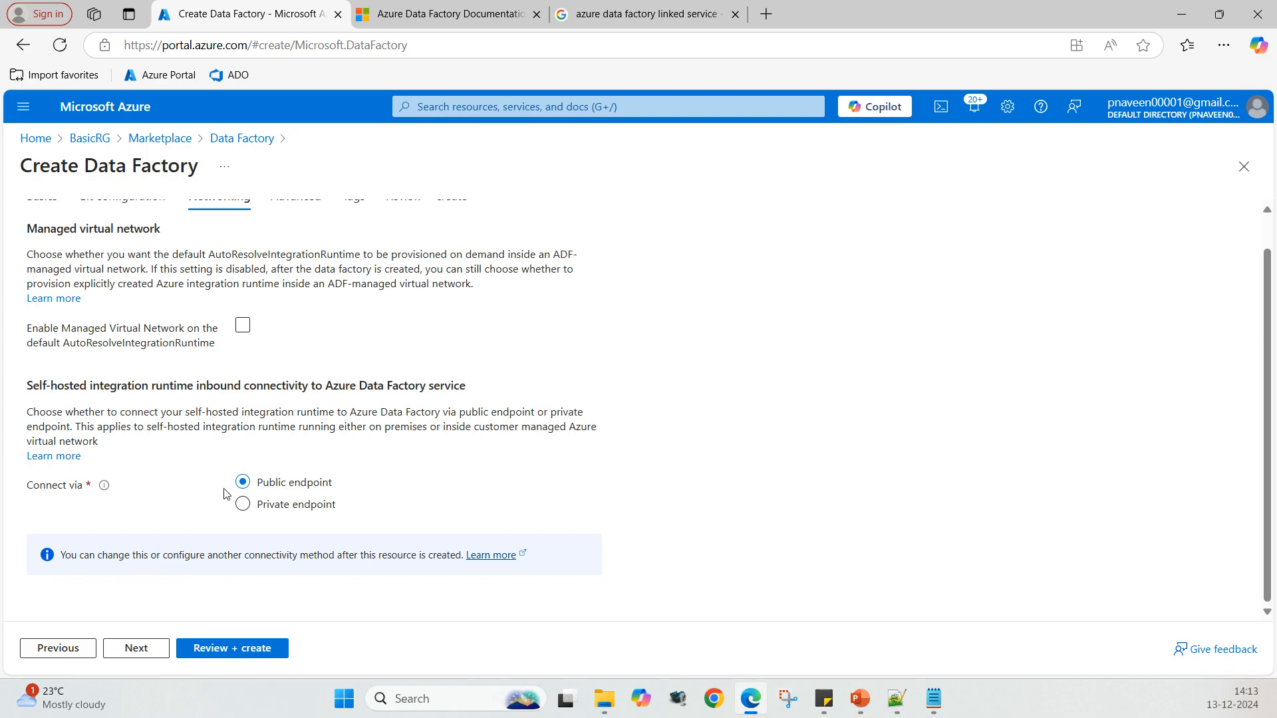
pyautogui.click(132, 652)
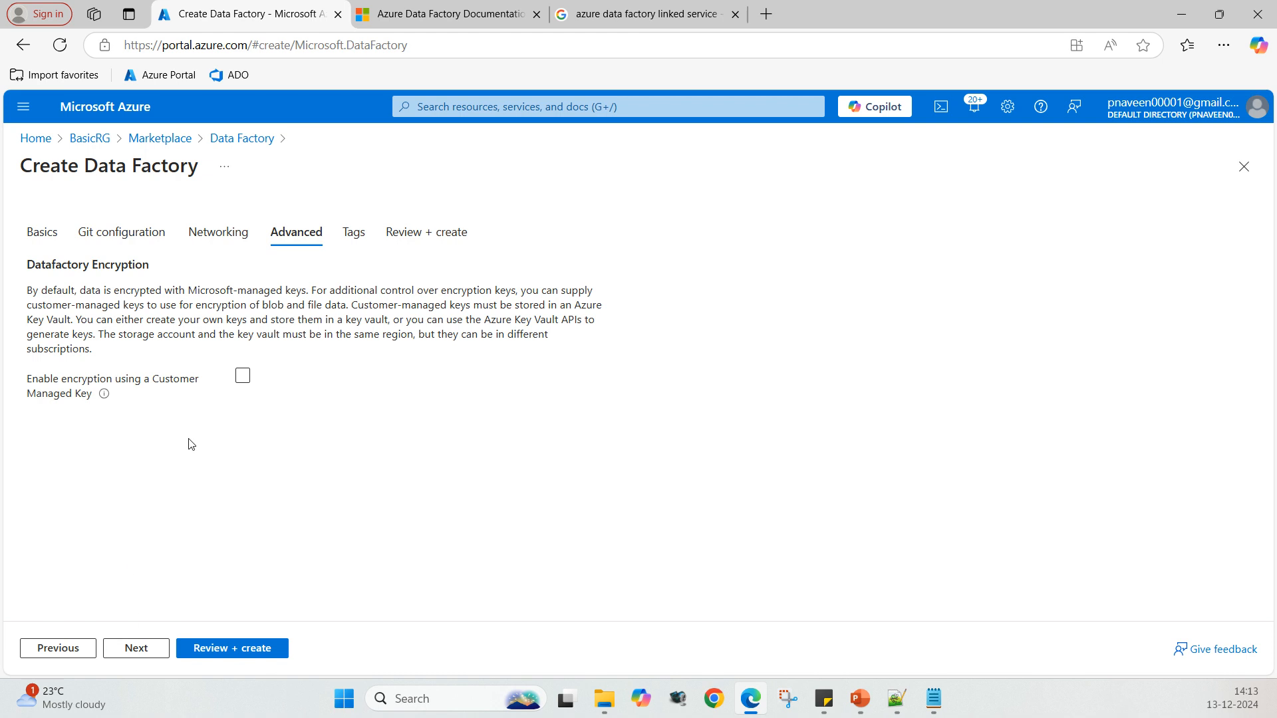
pyautogui.click(137, 652)
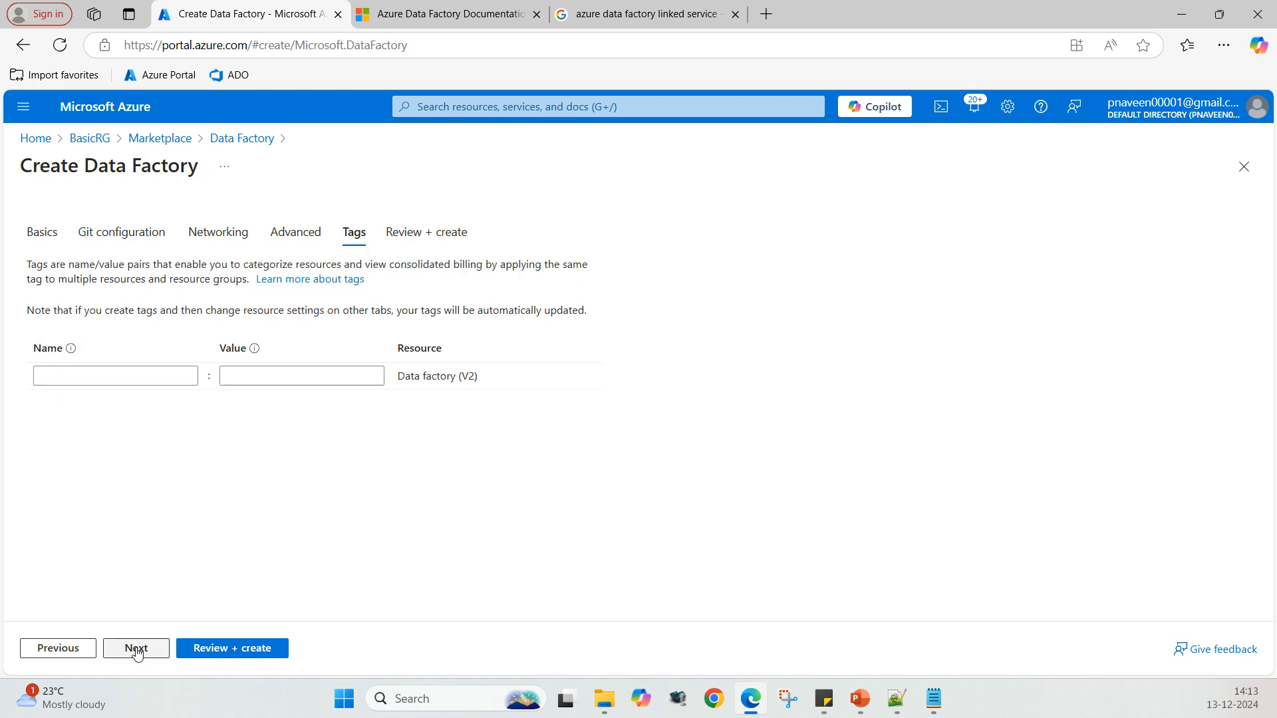
pyautogui.click(137, 650)
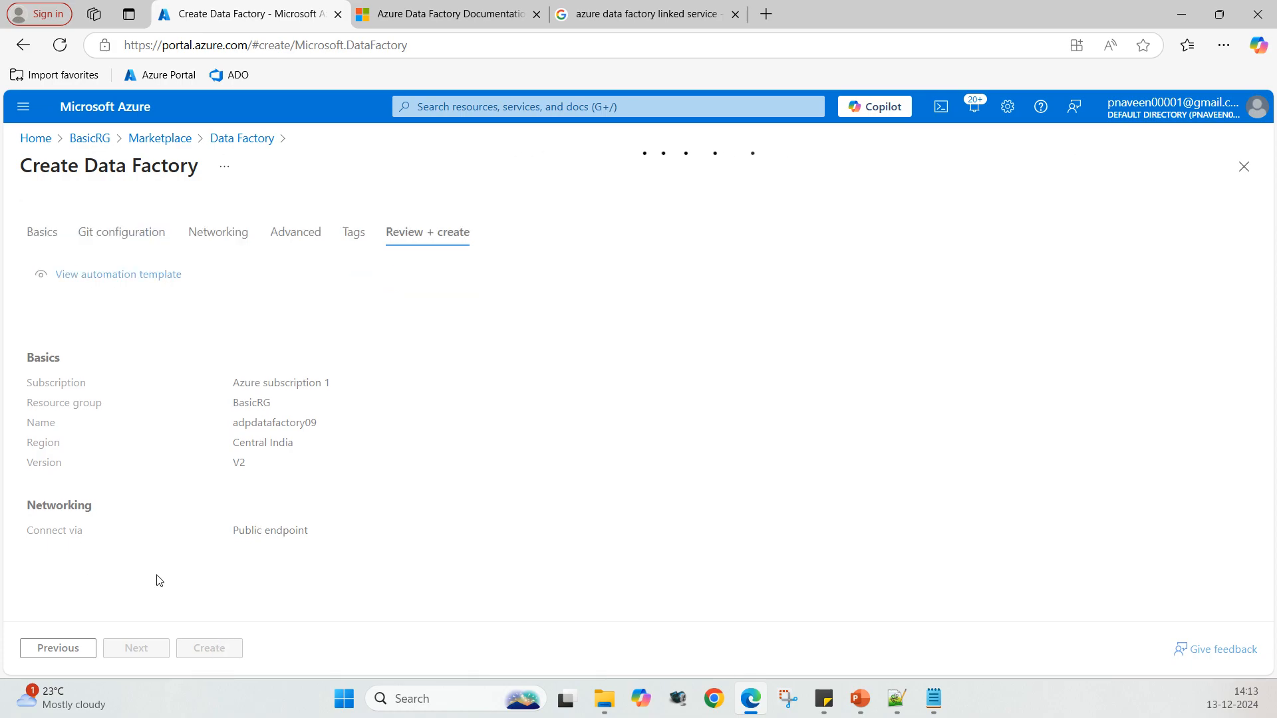
# Step: Create the data factory and open the deployed resource
pyautogui.click(192, 649)
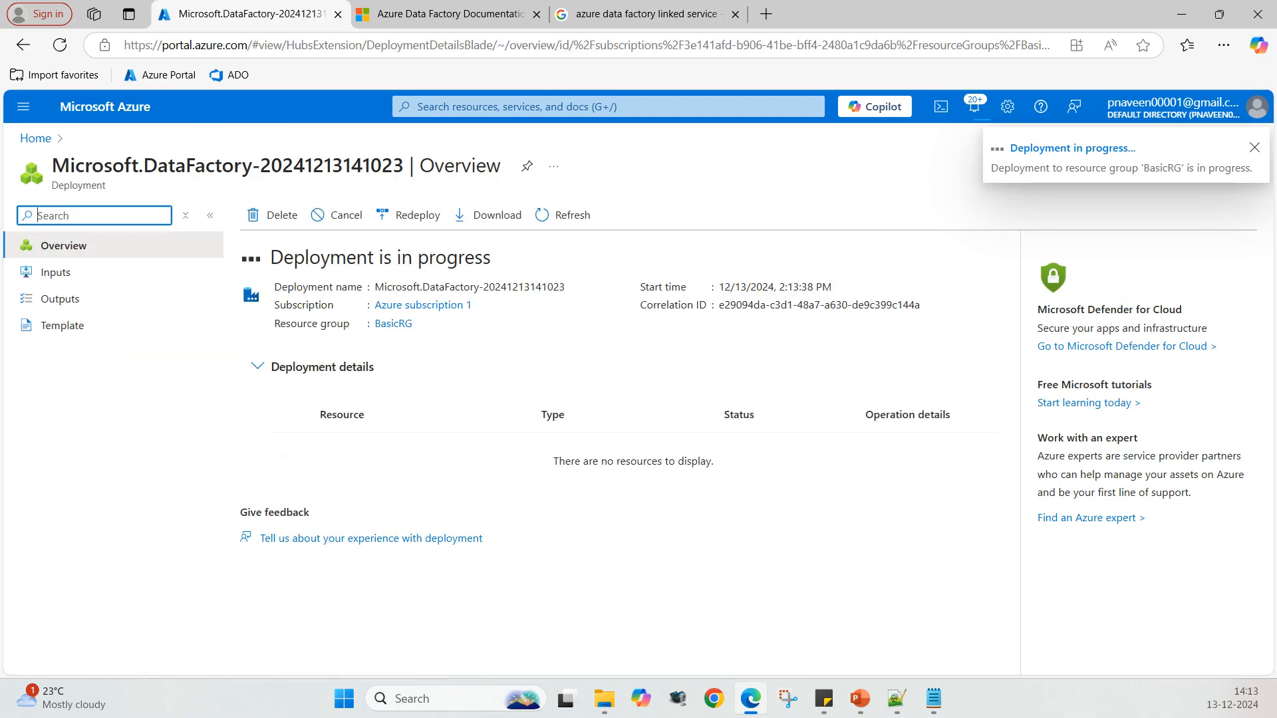
pyautogui.click(346, 441)
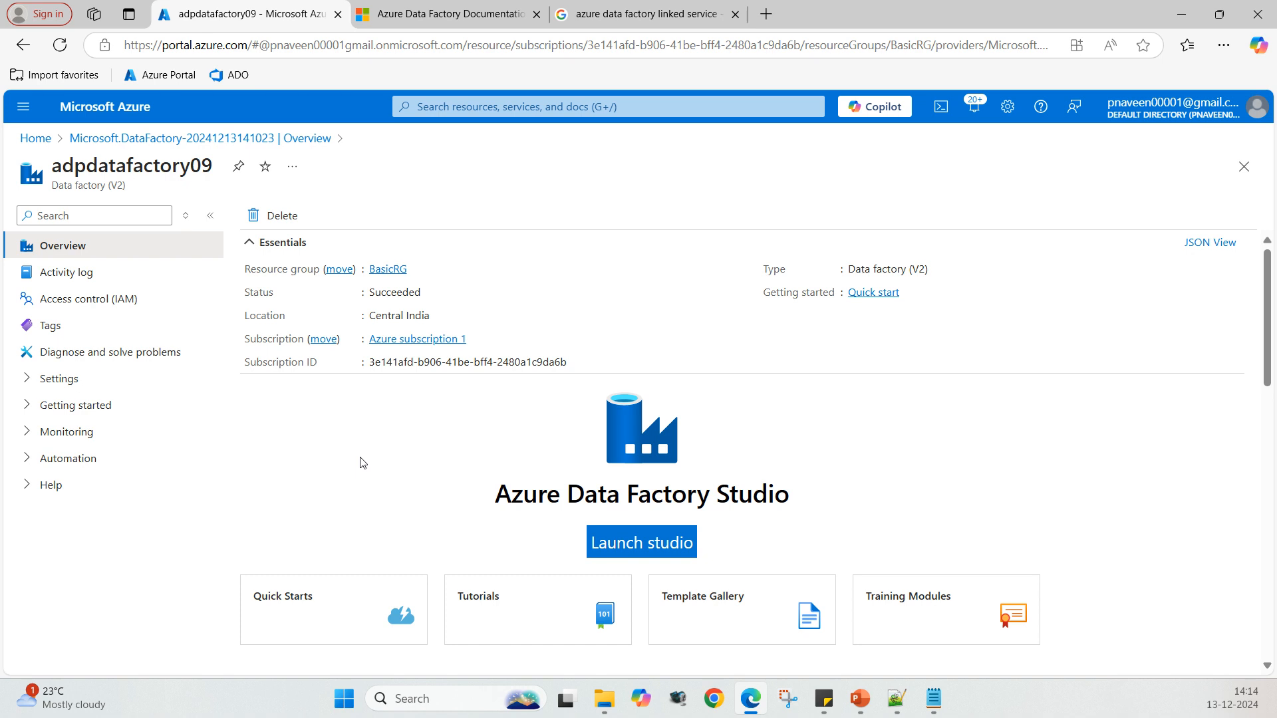
# Step: Launch Azure Data Factory Studio and close the documentation and search tabs
pyautogui.click(643, 546)
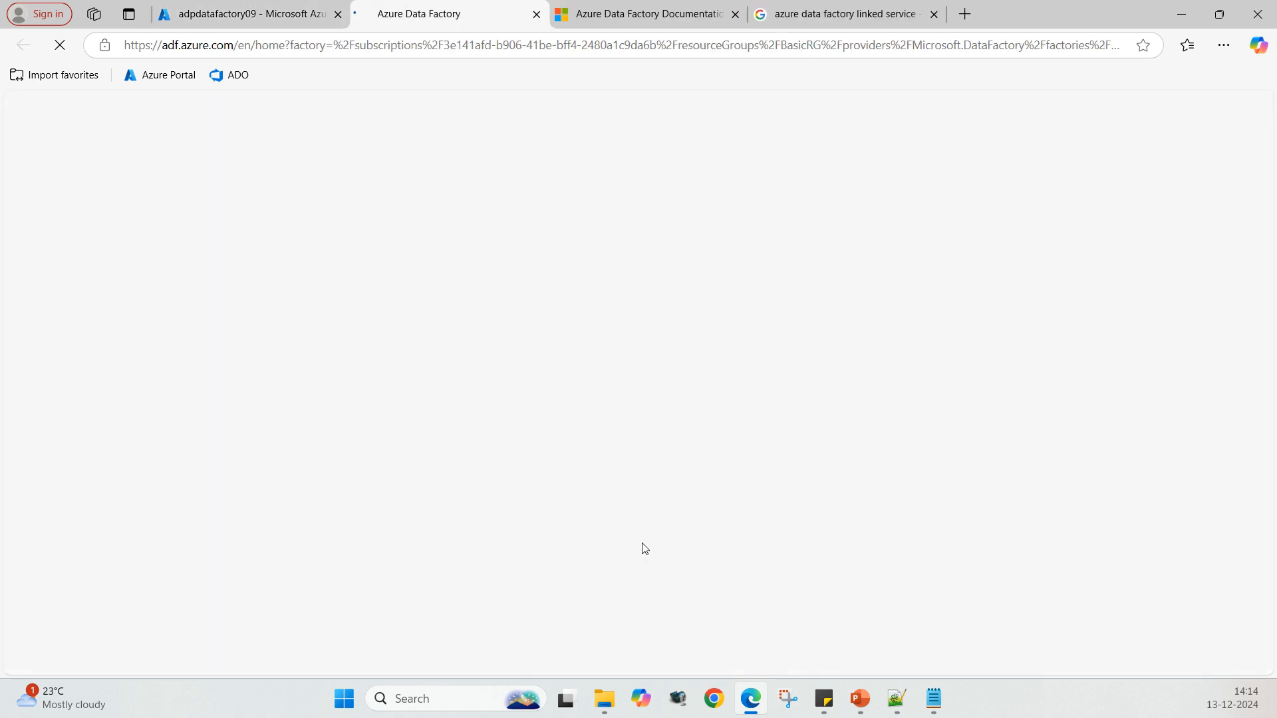
pyautogui.click(735, 14)
pyautogui.click(733, 14)
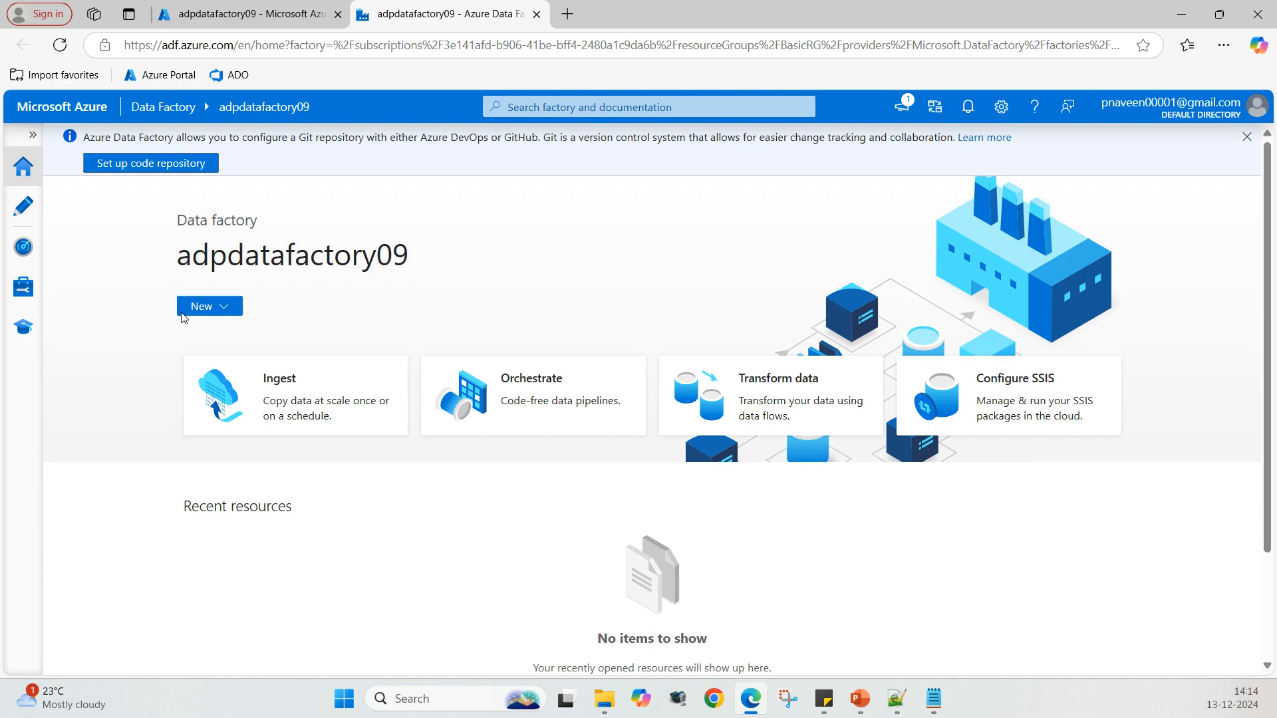
# Step: Create a new pipeline and rename it adppipeline
pyautogui.click(225, 310)
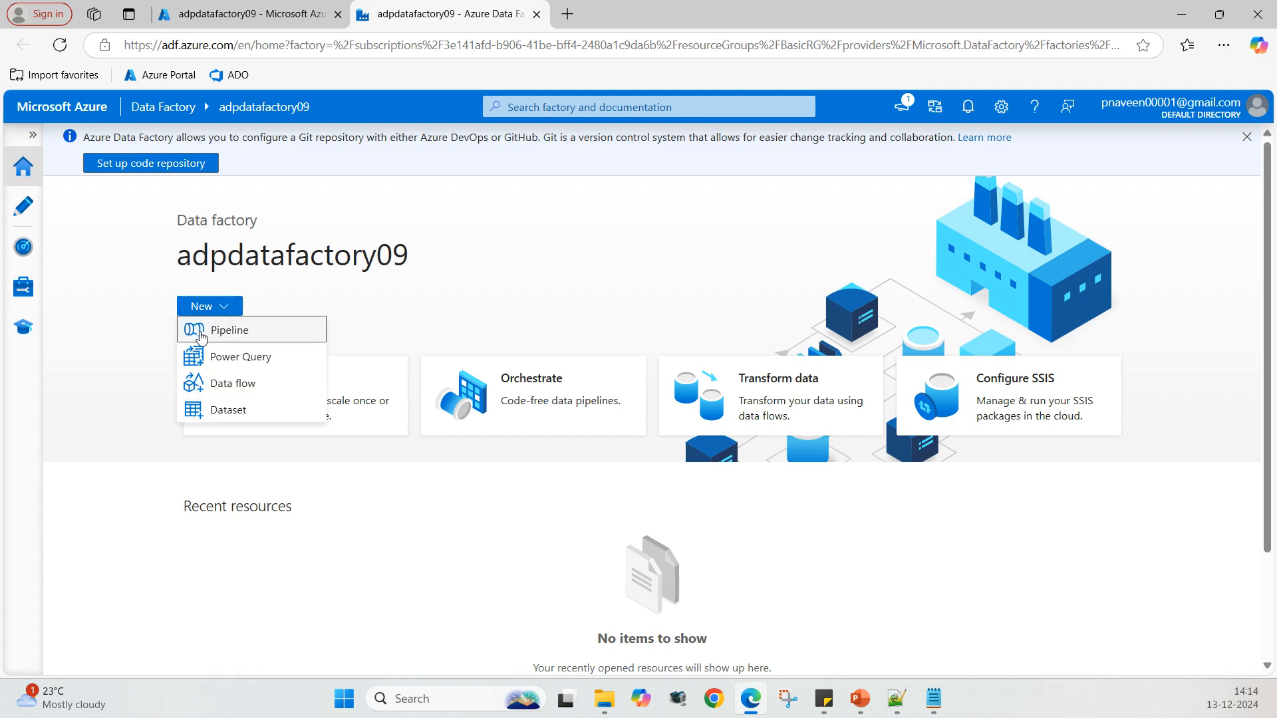
pyautogui.click(243, 334)
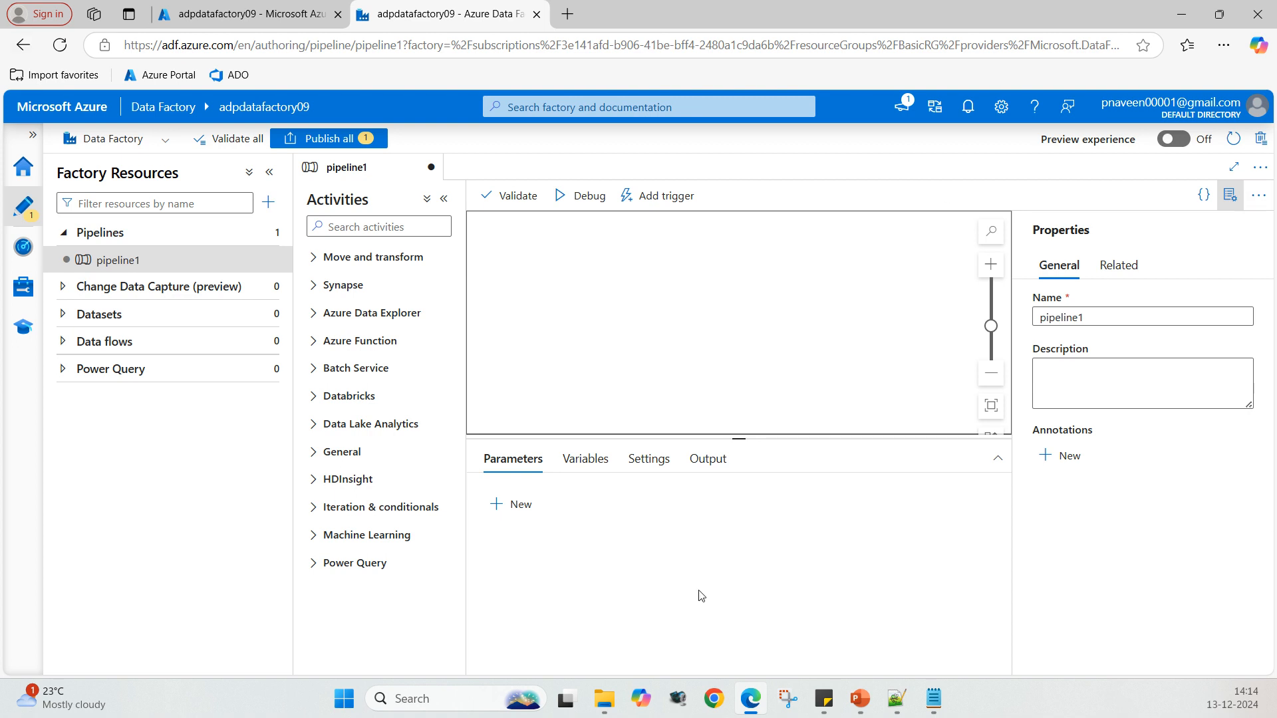
pyautogui.click(1083, 317)
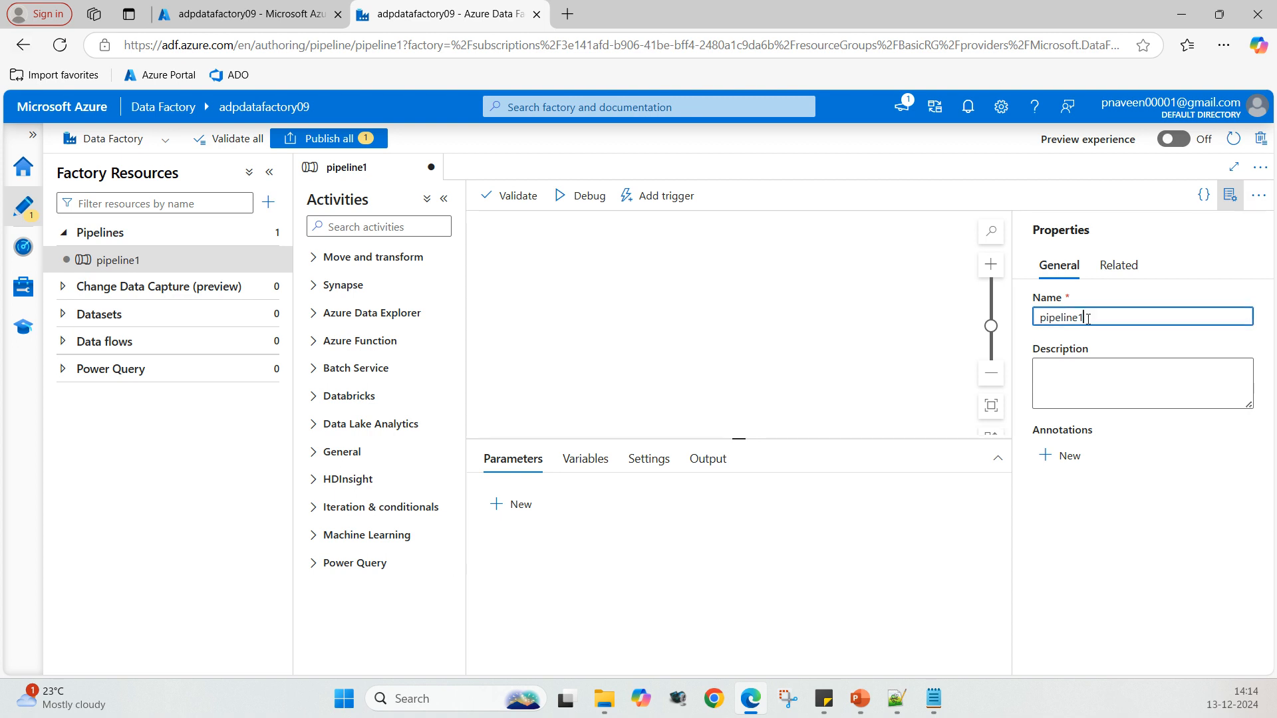
pyautogui.press('BackSpace')
pyautogui.press('BackSpace')
pyautogui.press('BackSpace')
pyautogui.press('BackSpace')
pyautogui.press('BackSpace')
pyautogui.press('BackSpace')
pyautogui.press('BackSpace')
pyautogui.press('BackSpace')
pyautogui.press('BackSpace')
pyautogui.write('adppipeline')
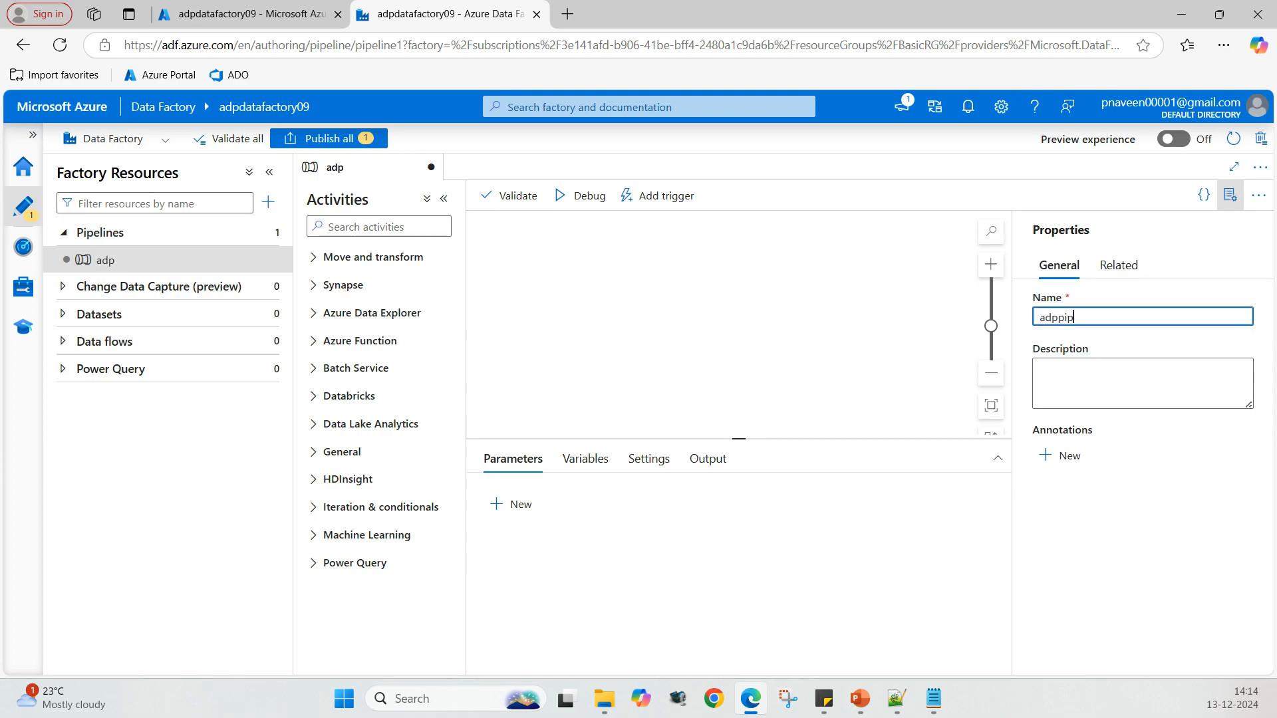